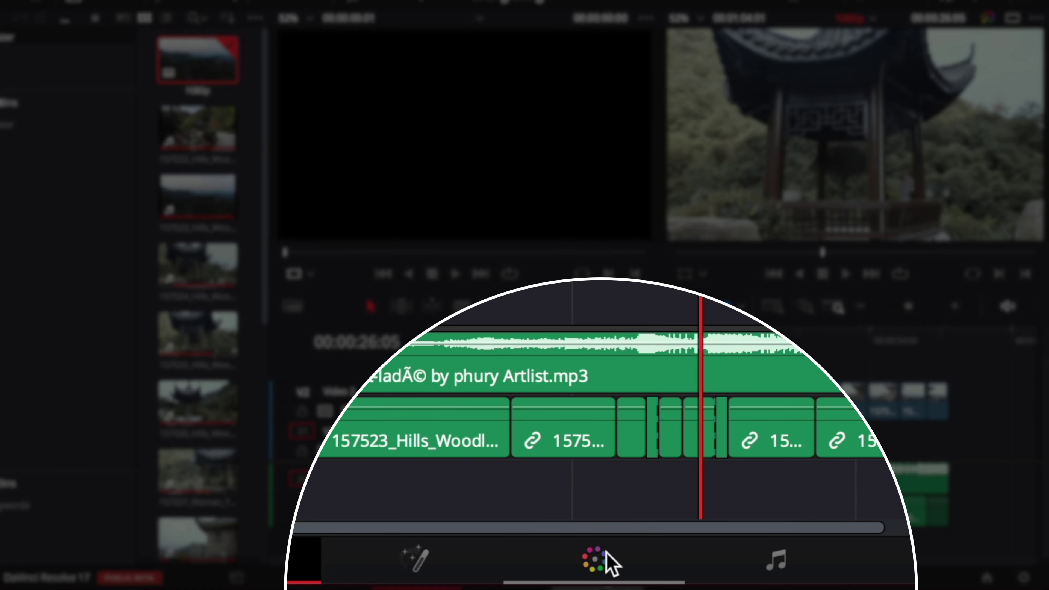
Step: Switch to the Color page and go through the individual clips from 03 to 08, ending on clip 08
{"action": "left_click", "coordinate": [605, 552]}
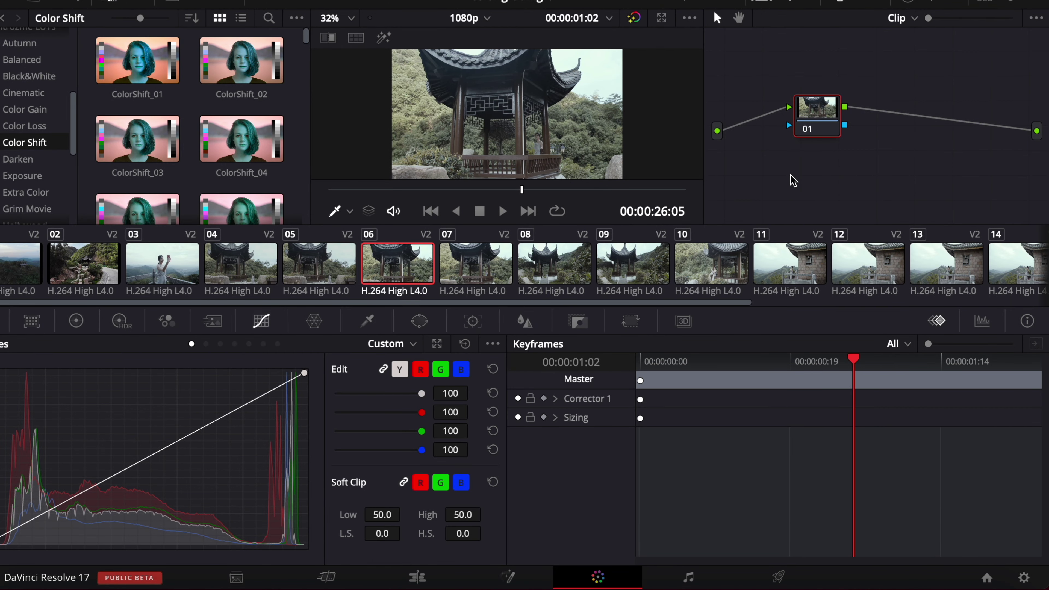
{"action": "left_click", "coordinate": [296, 264]}
{"action": "left_click", "coordinate": [248, 266]}
{"action": "left_click", "coordinate": [169, 265]}
{"action": "left_click", "coordinate": [241, 269]}
{"action": "left_click", "coordinate": [314, 269]}
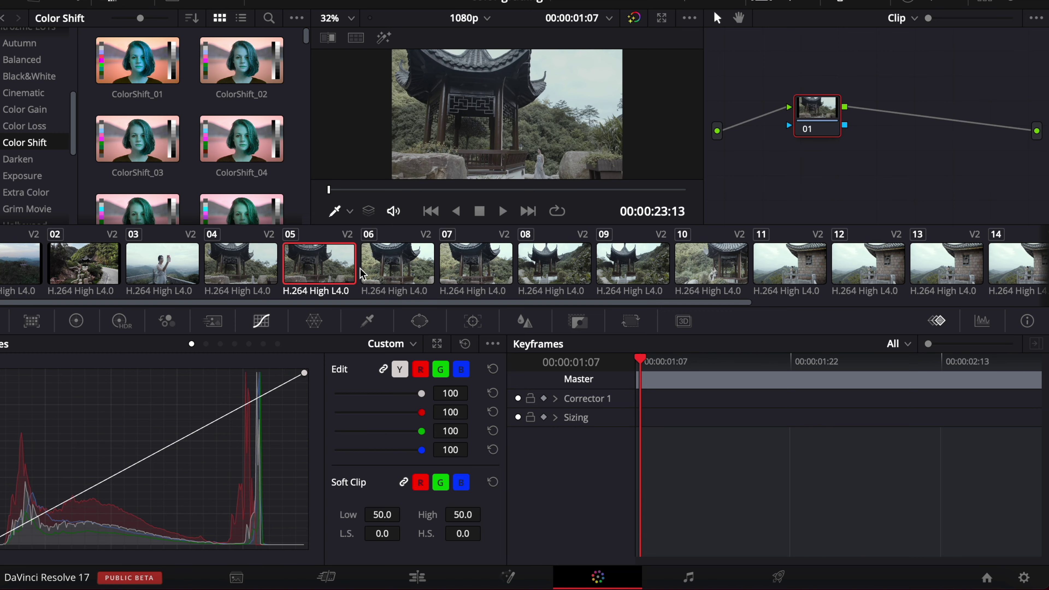
{"action": "left_click", "coordinate": [392, 275]}
{"action": "left_click", "coordinate": [469, 277]}
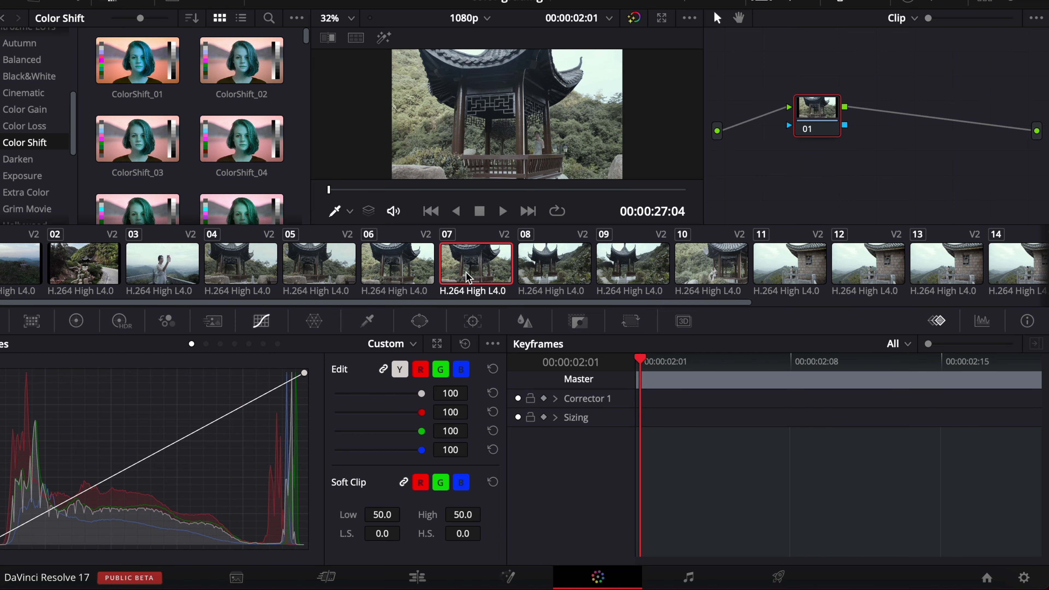
{"action": "left_click", "coordinate": [538, 271]}
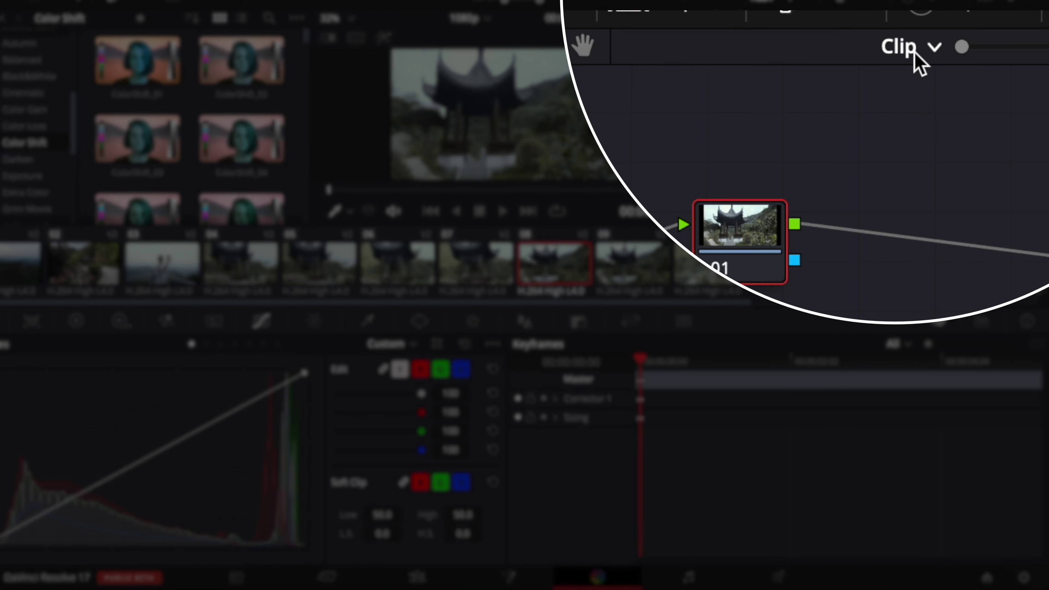
Step: Set the node graph to Timeline level and add a corrector node to it
{"action": "left_click", "coordinate": [915, 52]}
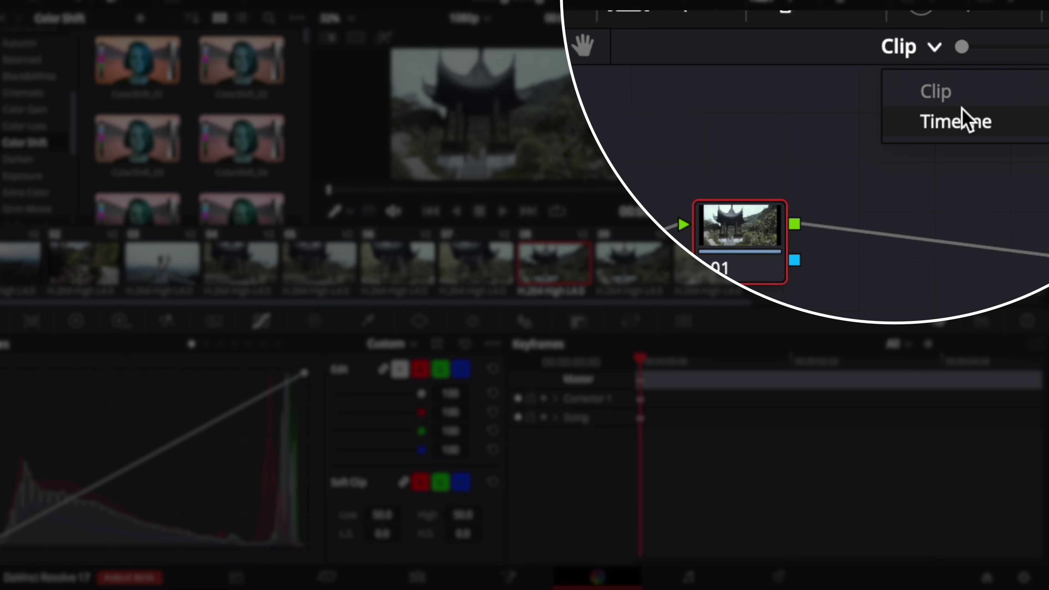
{"action": "left_click", "coordinate": [959, 128]}
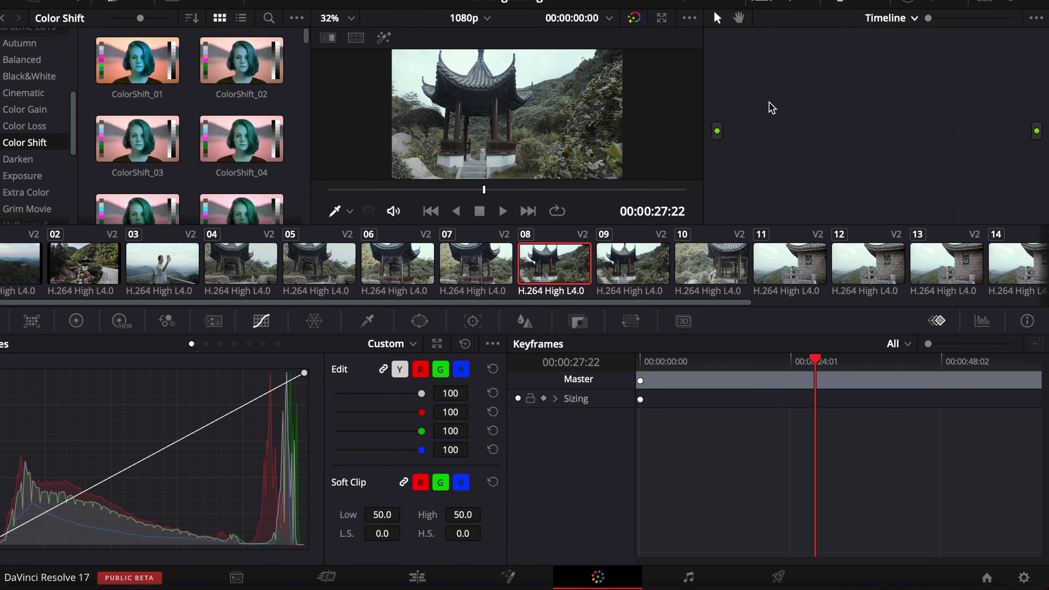
{"action": "right_click", "coordinate": [771, 108]}
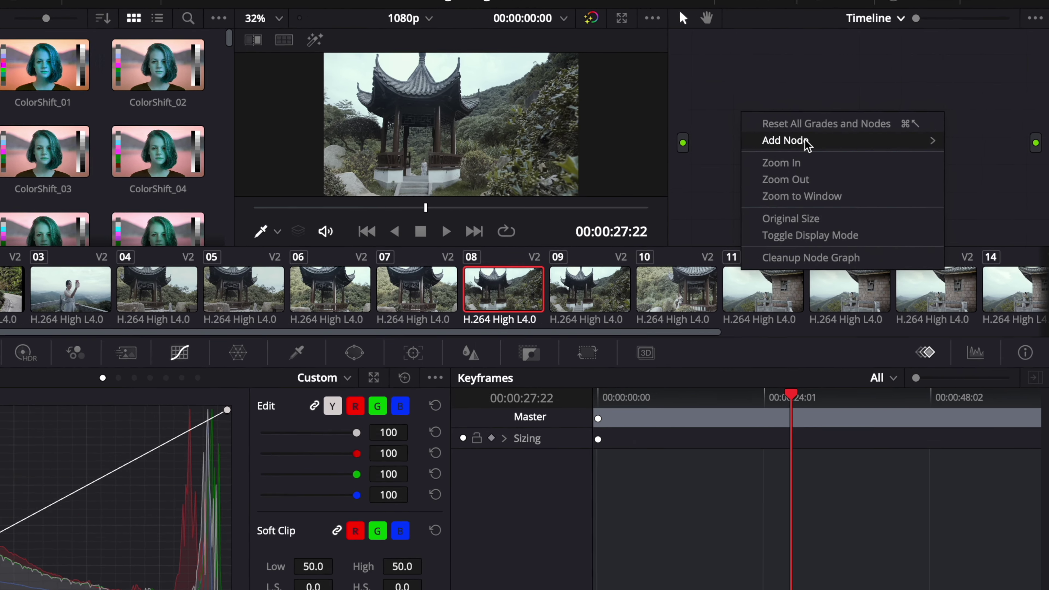
{"action": "mouse_move", "coordinate": [825, 129]}
{"action": "left_click", "coordinate": [744, 132]}
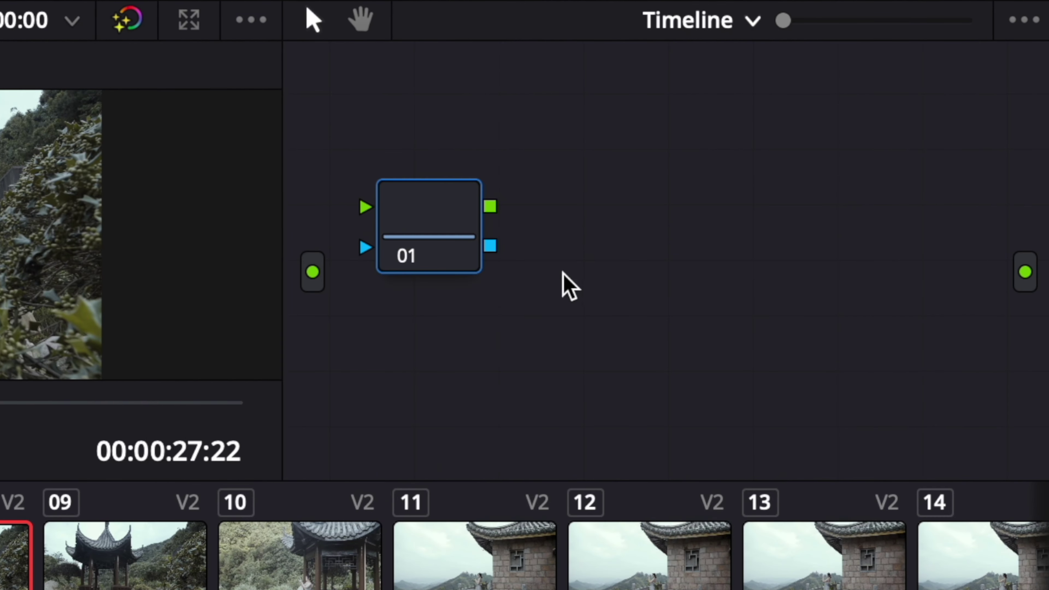
Step: Reposition node 01 and connect it between the graph's source and its final output
{"action": "left_click_drag", "start_coordinate": [417, 213], "coordinate": [462, 171]}
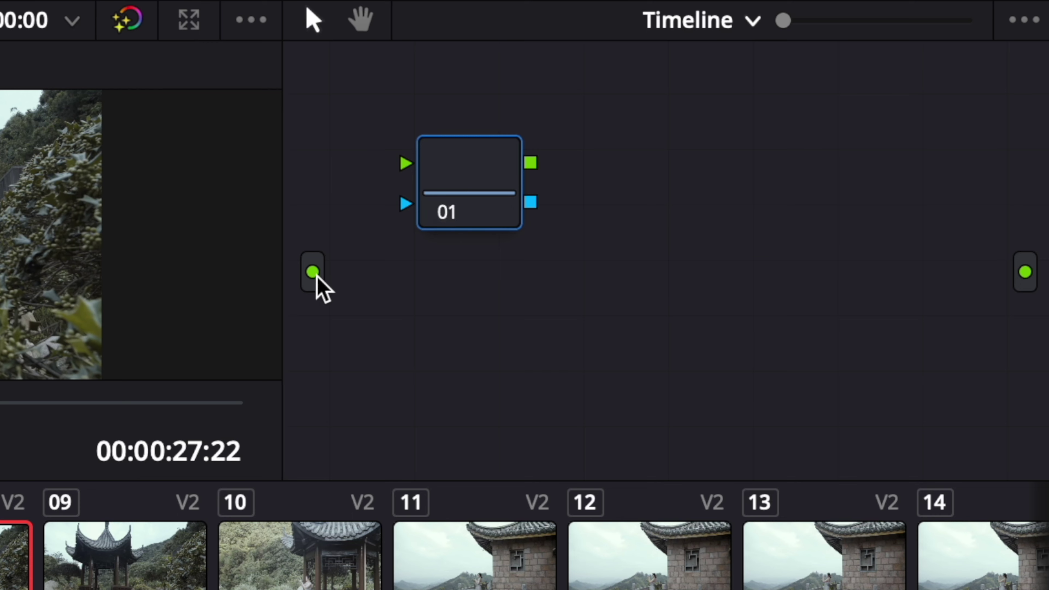
{"action": "left_click_drag", "start_coordinate": [315, 274], "coordinate": [406, 165]}
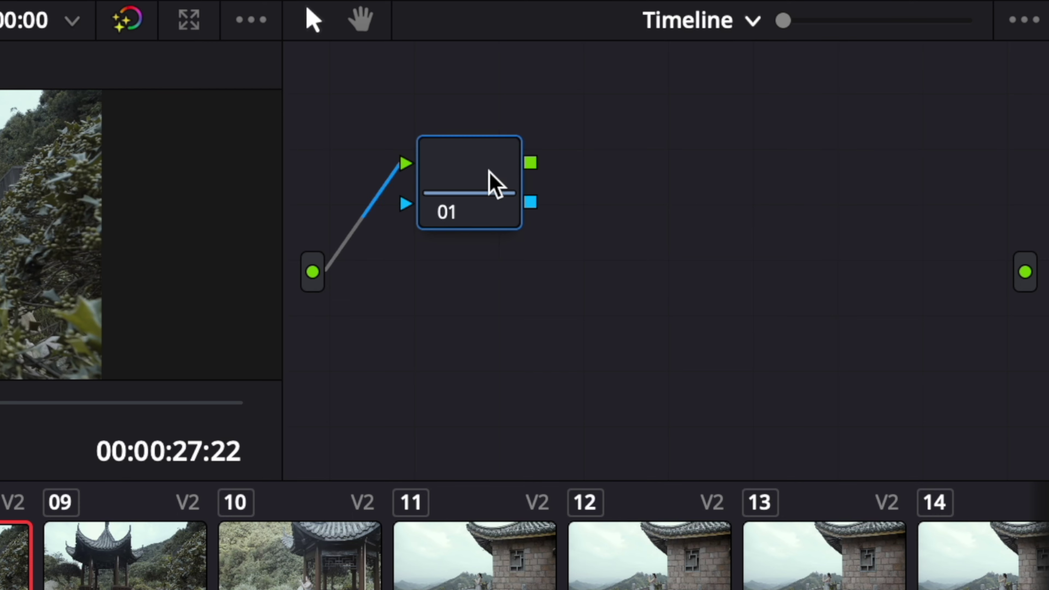
{"action": "left_click_drag", "start_coordinate": [531, 163], "coordinate": [1033, 286]}
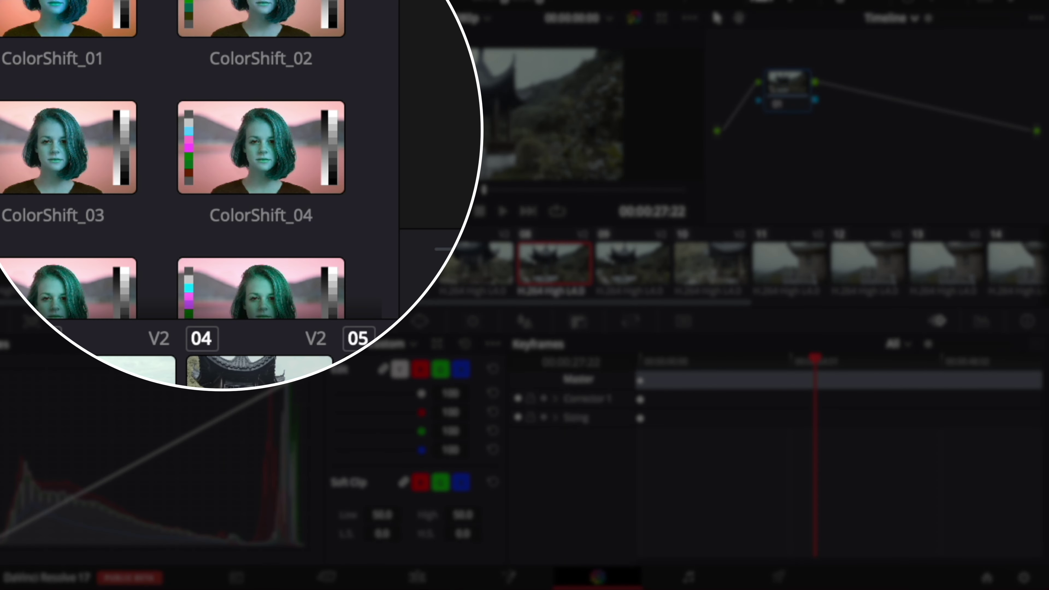
Step: Select clip 03 and look through the Primaries, HDR and RGB Mixer grading palettes
{"action": "scroll", "coordinate": [186, 165], "scroll_direction": "up", "scroll_amount": 5}
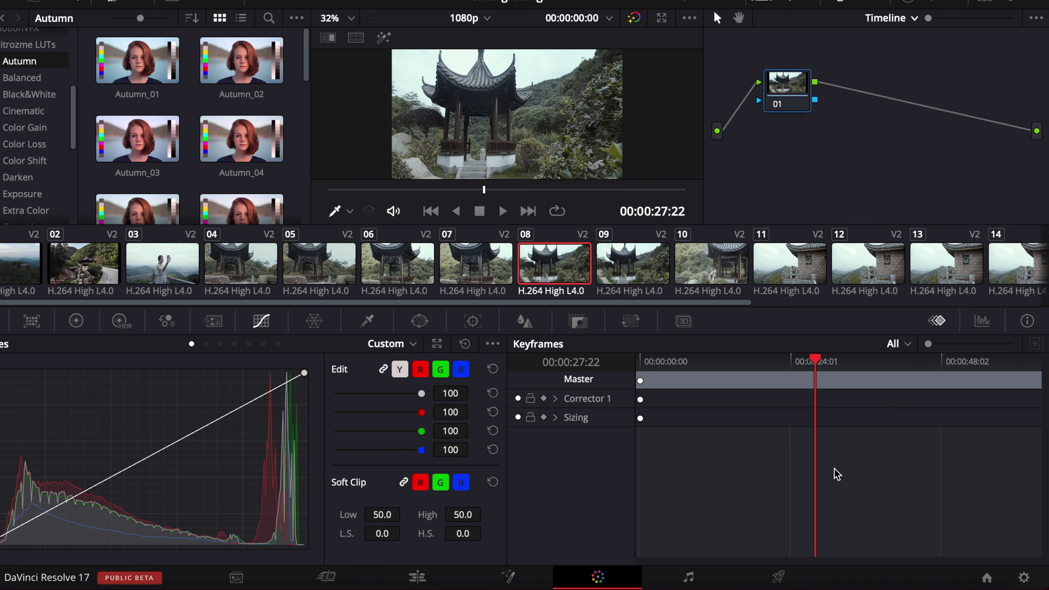
{"action": "left_click", "coordinate": [174, 269]}
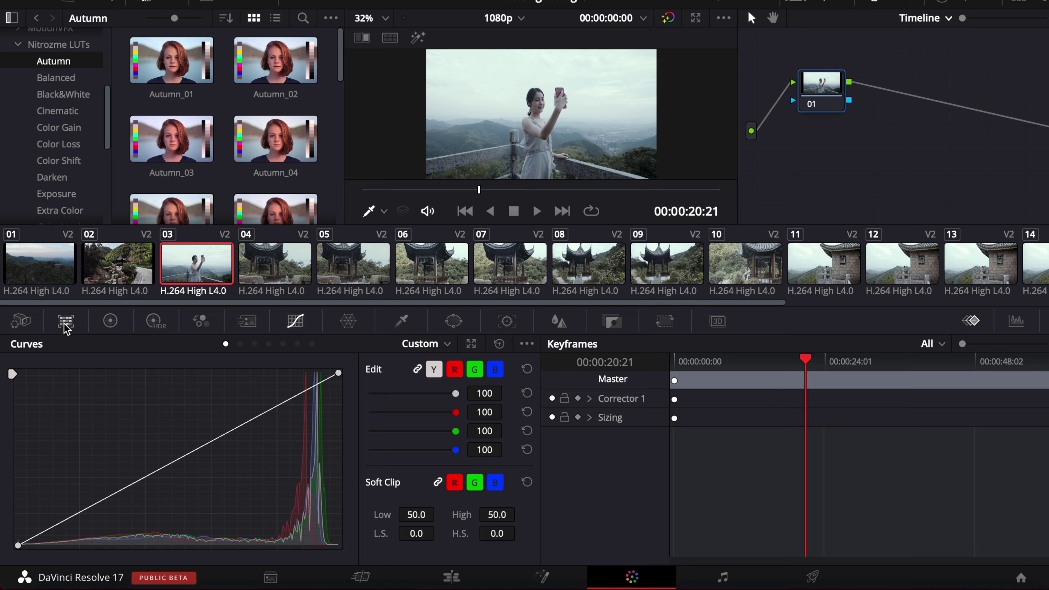
{"action": "left_click", "coordinate": [112, 326]}
{"action": "left_click", "coordinate": [161, 329]}
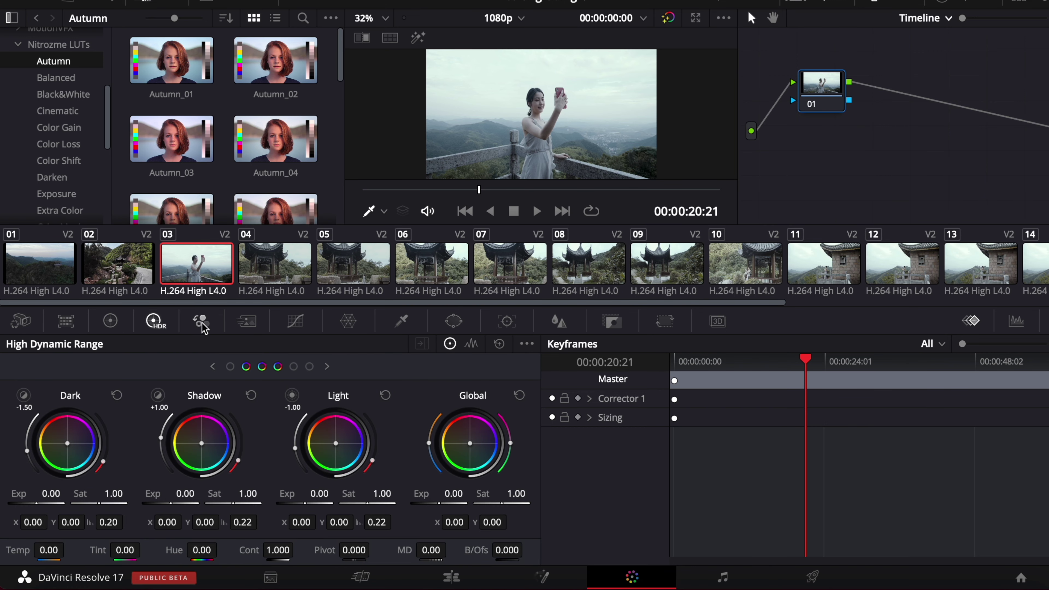
{"action": "left_click", "coordinate": [201, 320]}
{"action": "left_click", "coordinate": [156, 322]}
{"action": "left_click", "coordinate": [112, 322]}
{"action": "left_click", "coordinate": [156, 322]}
{"action": "left_click", "coordinate": [201, 321]}
{"action": "left_click", "coordinate": [117, 324]}
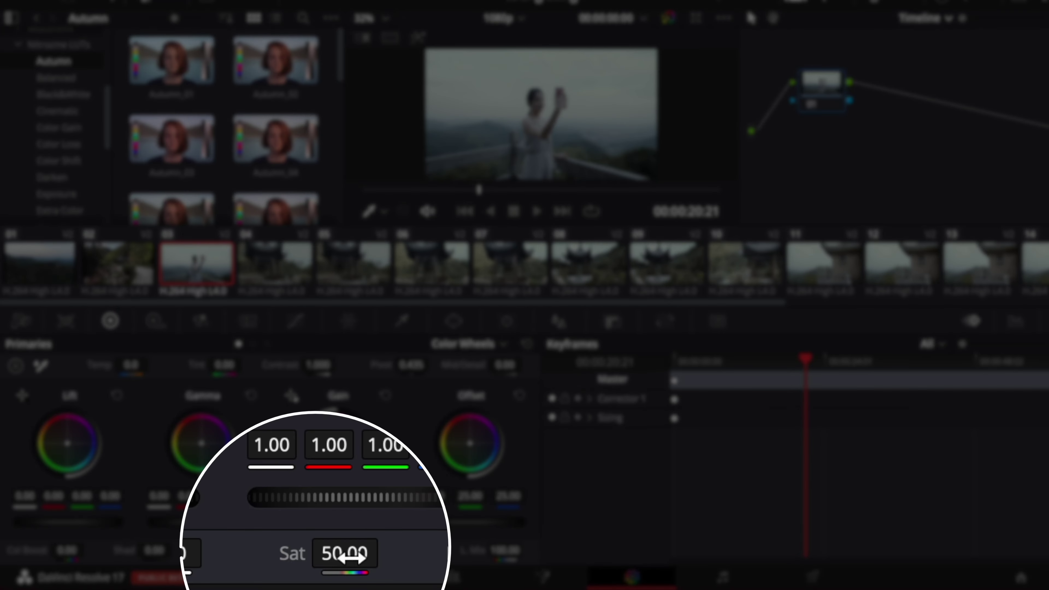
Step: In the Primaries color wheels, set Saturation to 69.40 and Temp to -170.0 for the timeline node
{"action": "mouse_move", "coordinate": [331, 551]}
{"action": "left_mouse_down"}
{"action": "mouse_move", "coordinate": [443, 555]}
{"action": "mouse_move", "coordinate": [333, 552]}
{"action": "left_mouse_up"}
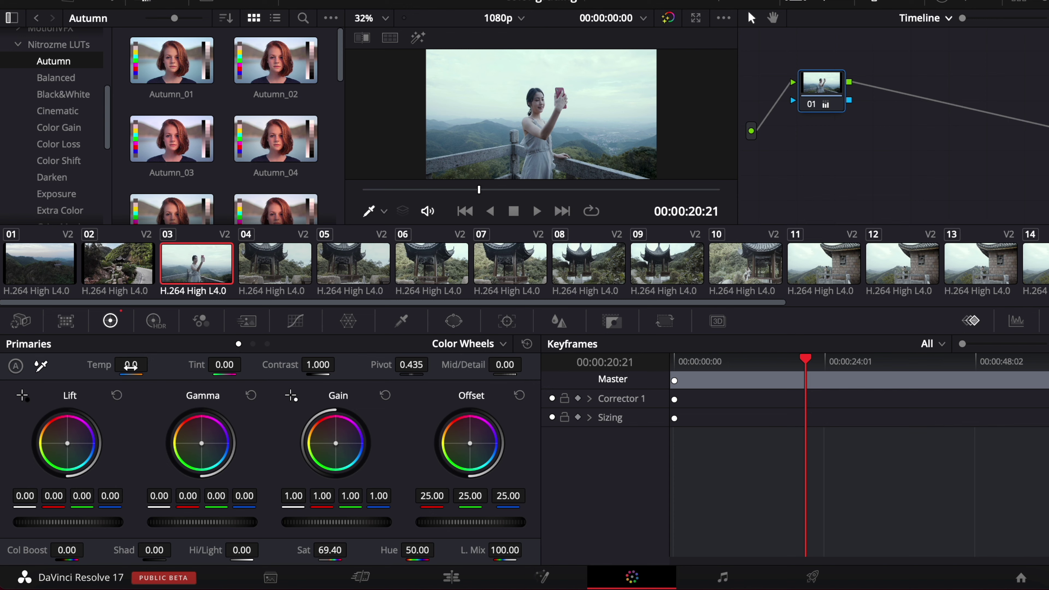
{"action": "left_click_drag", "start_coordinate": [132, 365], "coordinate": [123, 358]}
{"action": "left_click_drag", "start_coordinate": [121, 359], "coordinate": [121, 359]}
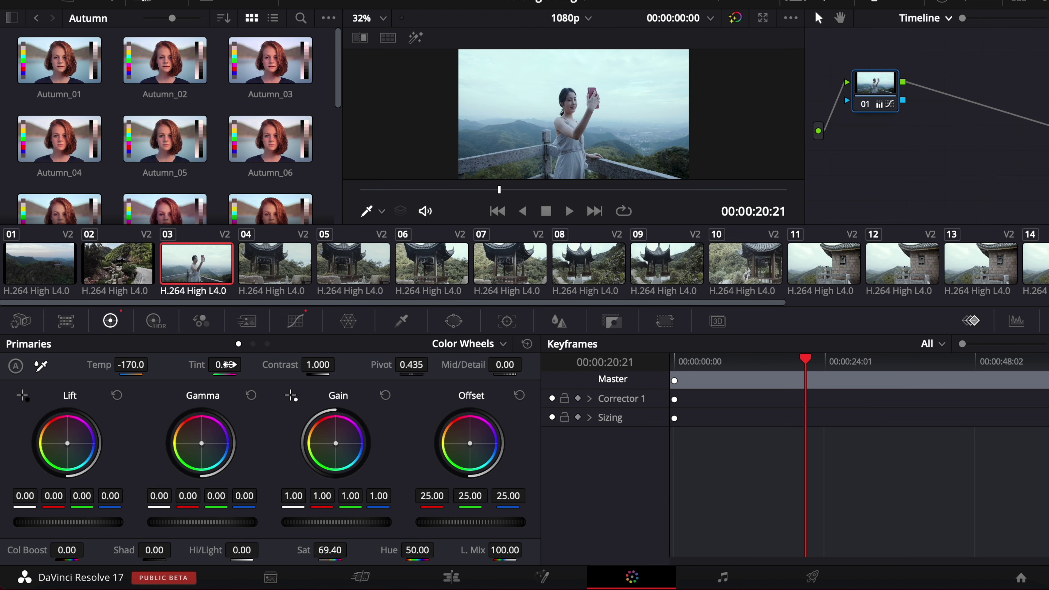
Step: Shift the HDR Global color wheel to X -0.01, Y -0.01 and check the look on clips 04 to 07
{"action": "left_click", "coordinate": [160, 327]}
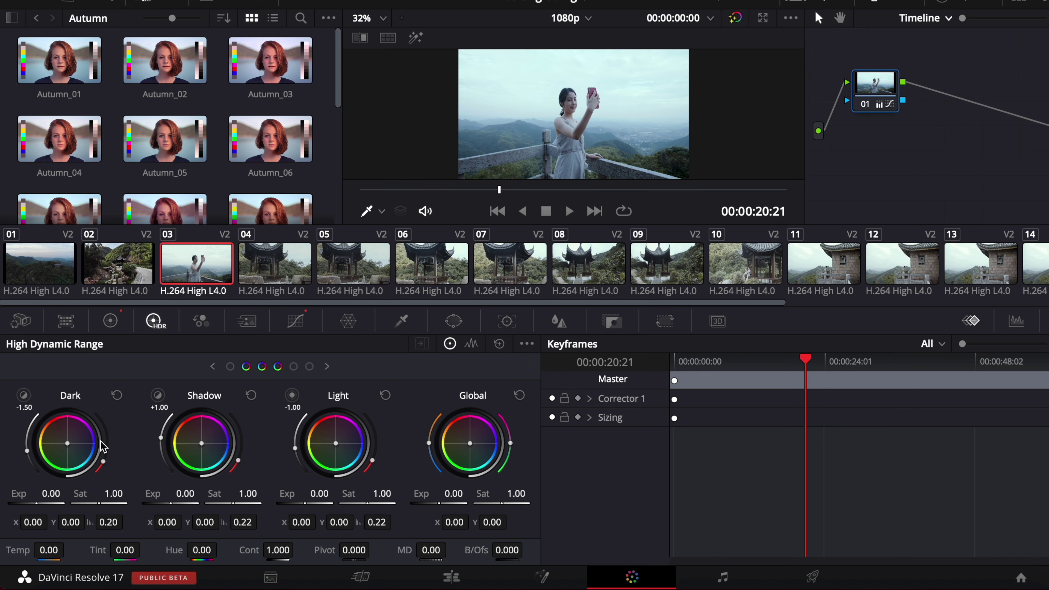
{"action": "mouse_move", "coordinate": [473, 447]}
{"action": "left_mouse_down"}
{"action": "mouse_move", "coordinate": [493, 452]}
{"action": "mouse_move", "coordinate": [455, 416]}
{"action": "mouse_move", "coordinate": [468, 443]}
{"action": "left_mouse_up"}
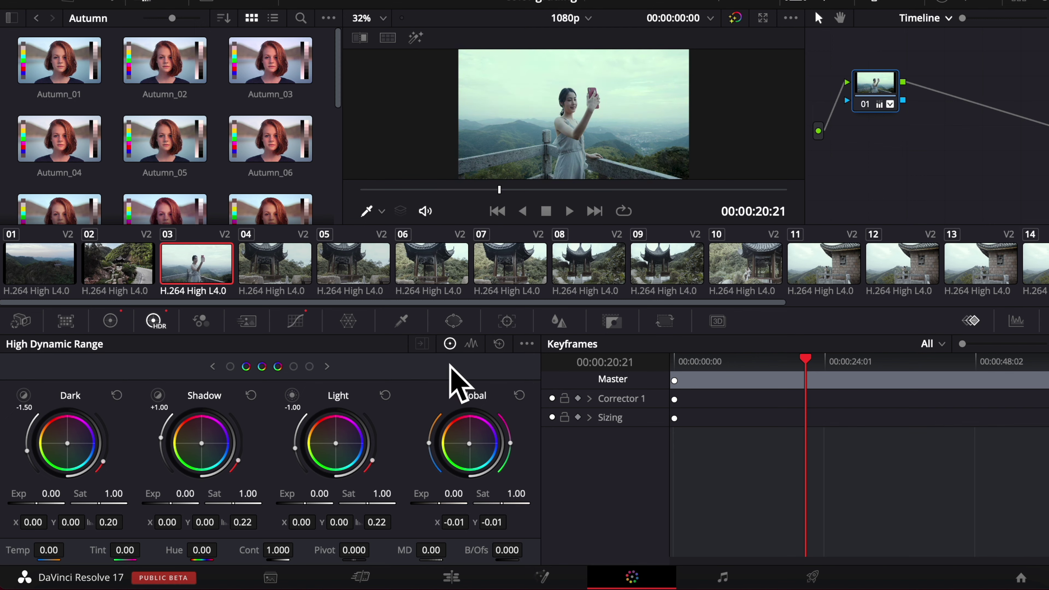
{"action": "left_click", "coordinate": [310, 272]}
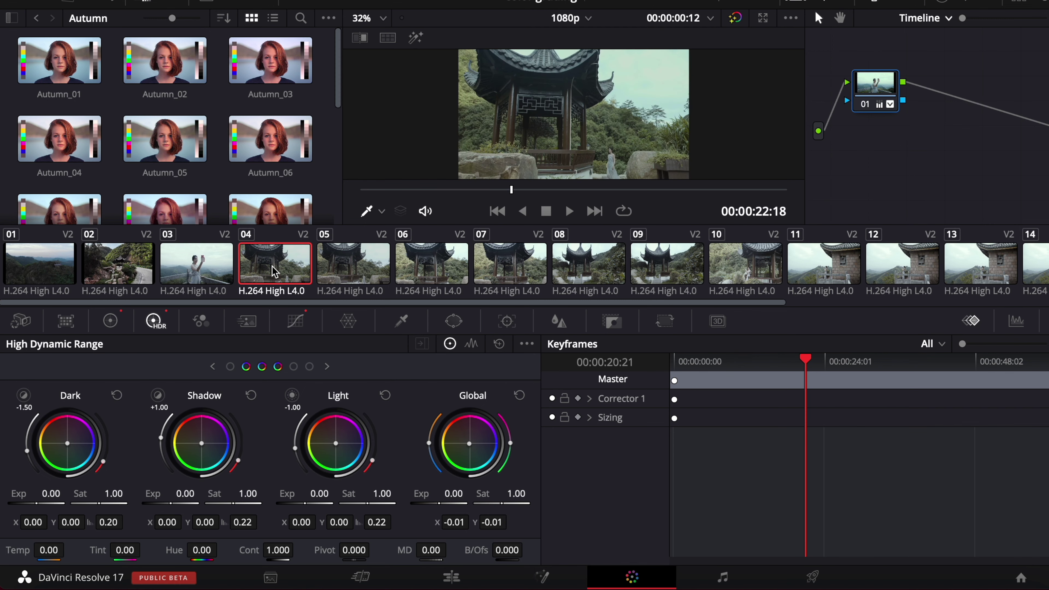
{"action": "left_click", "coordinate": [353, 273]}
{"action": "left_click", "coordinate": [448, 278]}
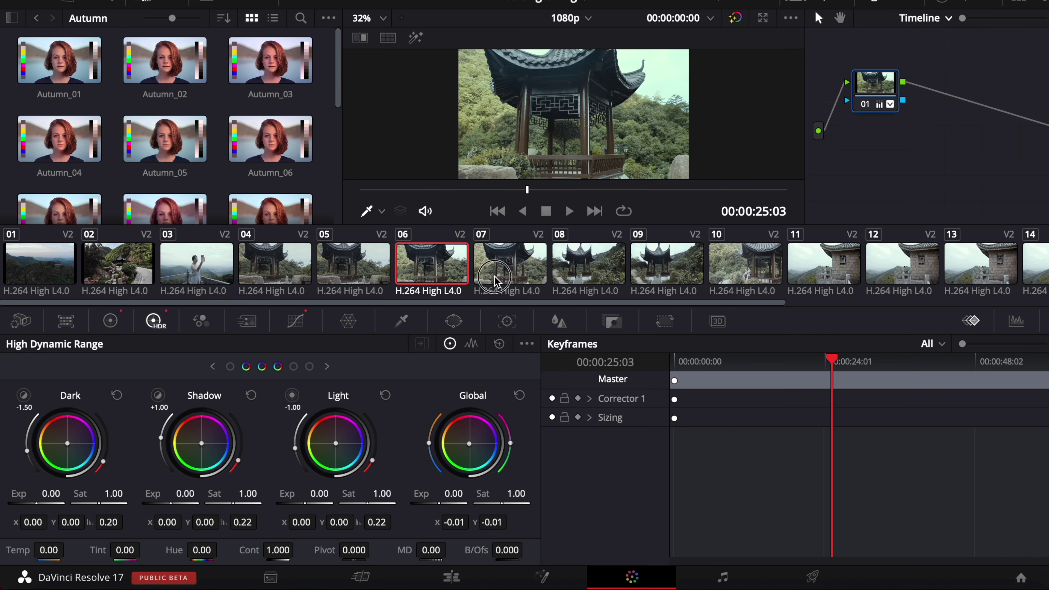
{"action": "left_click", "coordinate": [503, 275]}
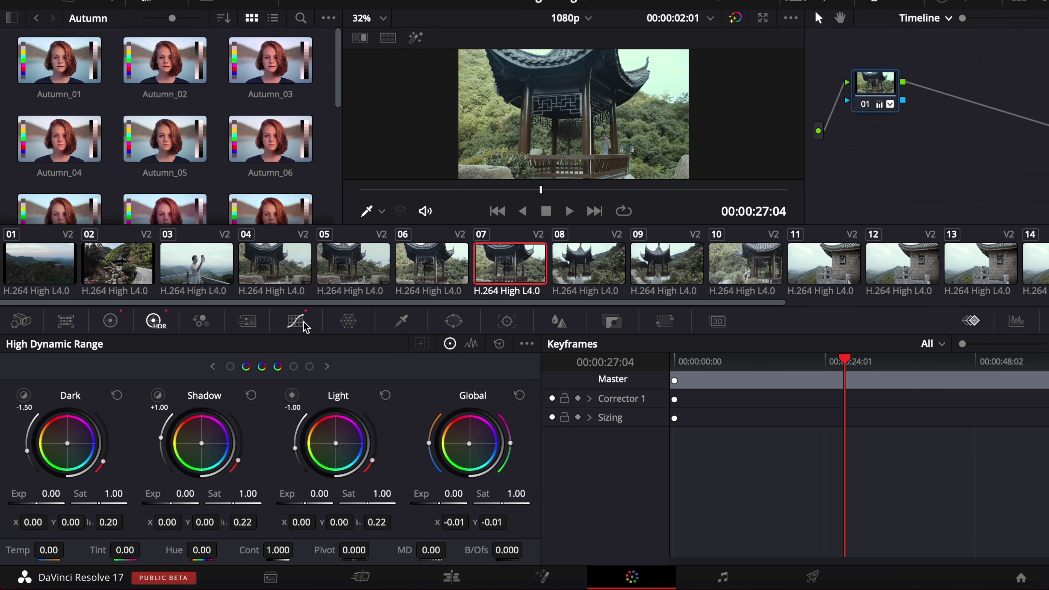
Step: Raise the combined custom curve's midtones slightly and shape the red channel curve with lifted midtones and slightly lowered shadow and highlight points
{"action": "left_click", "coordinate": [304, 325]}
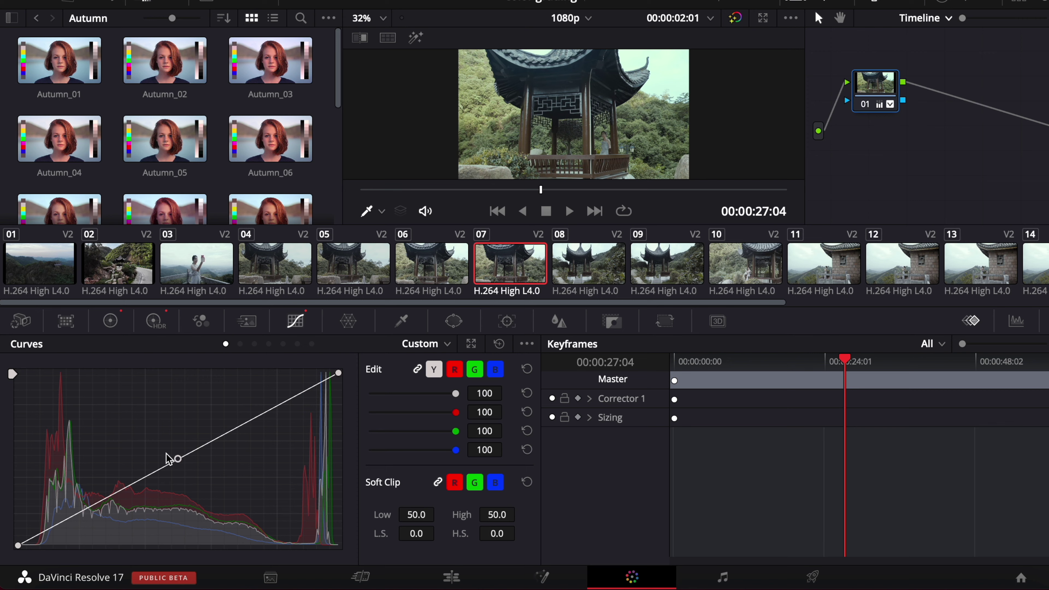
{"action": "mouse_move", "coordinate": [178, 461]}
{"action": "left_mouse_down"}
{"action": "mouse_move", "coordinate": [169, 445]}
{"action": "mouse_move", "coordinate": [184, 450]}
{"action": "left_mouse_up"}
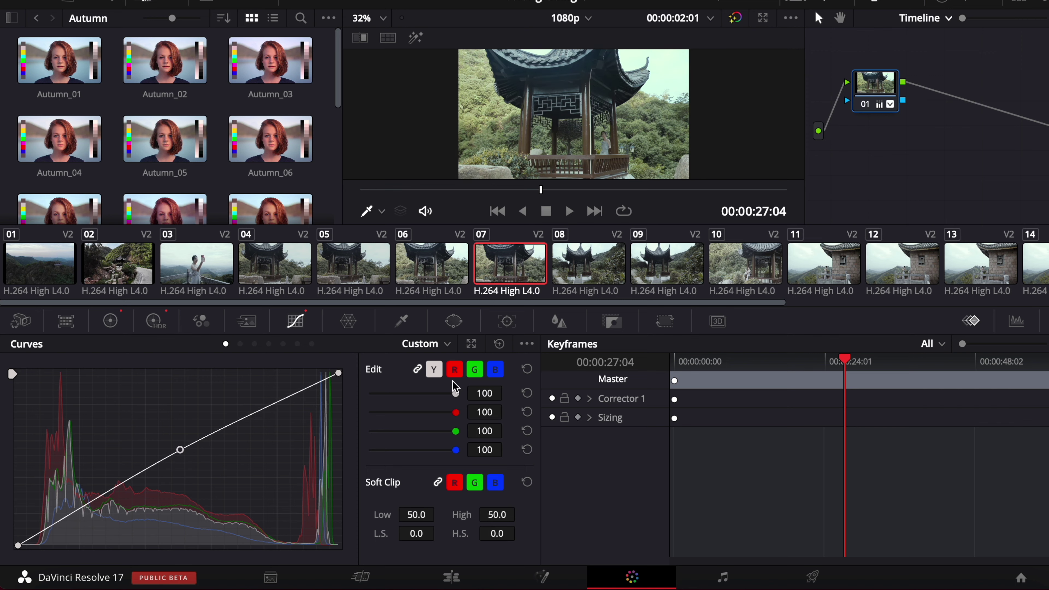
{"action": "left_click", "coordinate": [455, 370]}
{"action": "left_click_drag", "start_coordinate": [182, 449], "coordinate": [177, 438]}
{"action": "left_click_drag", "start_coordinate": [45, 529], "coordinate": [44, 537]}
{"action": "left_click_drag", "start_coordinate": [297, 392], "coordinate": [299, 400]}
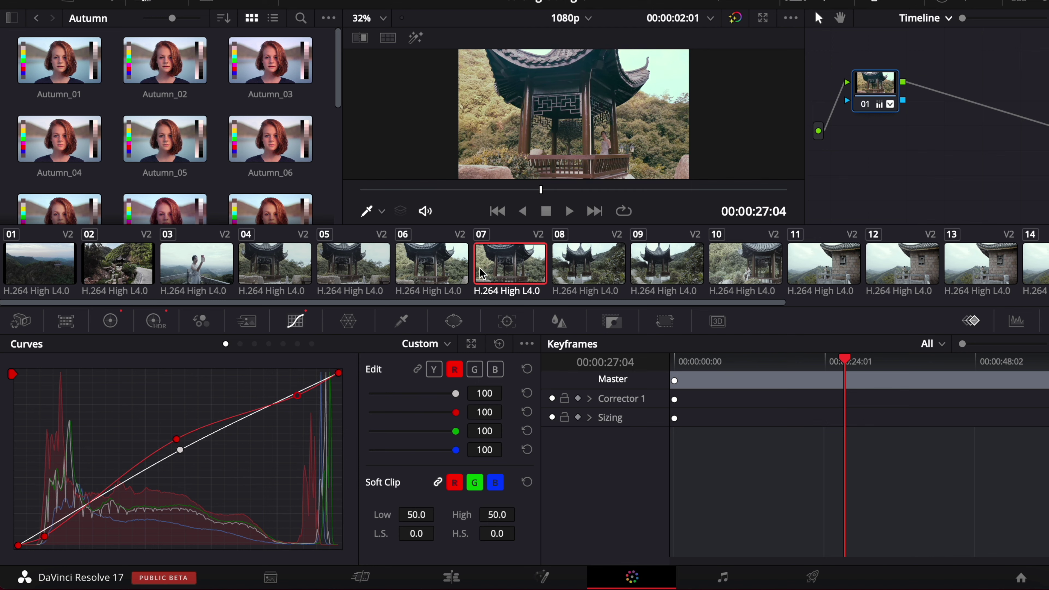
Step: Review the curve adjustments on clips 06, 05 and 04
{"action": "left_click", "coordinate": [444, 273]}
{"action": "left_click", "coordinate": [377, 271]}
{"action": "left_click", "coordinate": [274, 272]}
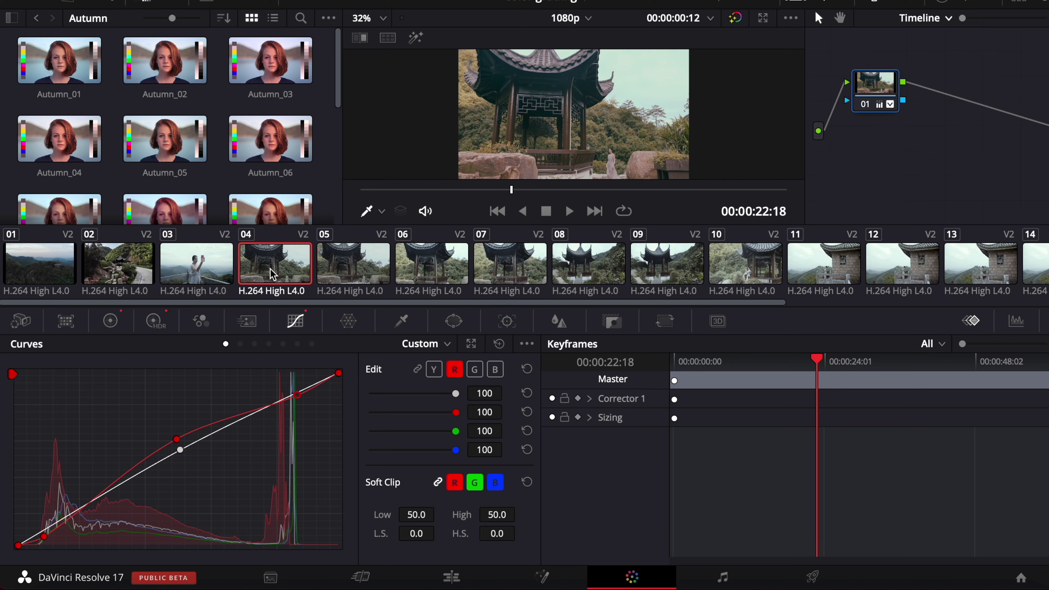
Step: In the RGB Mixer, set the Red Output's green value to 1.00 and its blue value to -1.00
{"action": "left_click", "coordinate": [65, 321]}
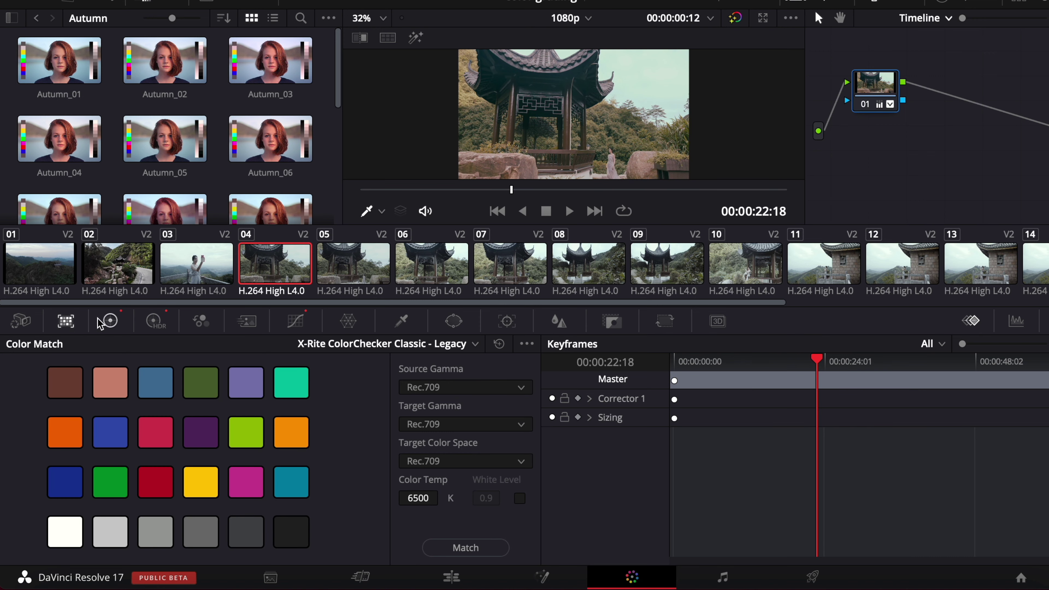
{"action": "left_click", "coordinate": [202, 323]}
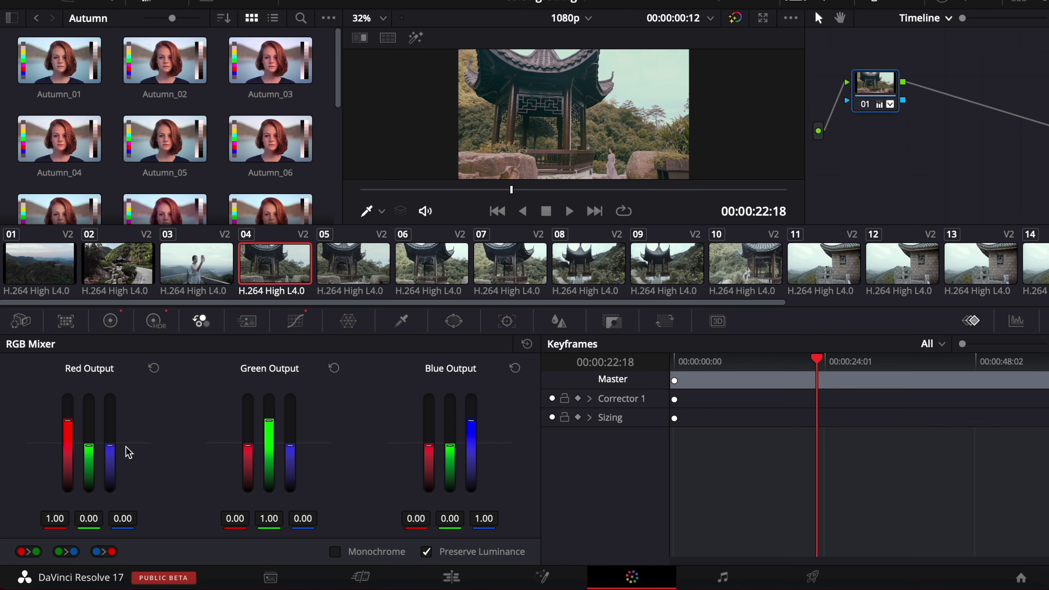
{"action": "type", "text": "1"}
{"action": "key", "text": "Return"}
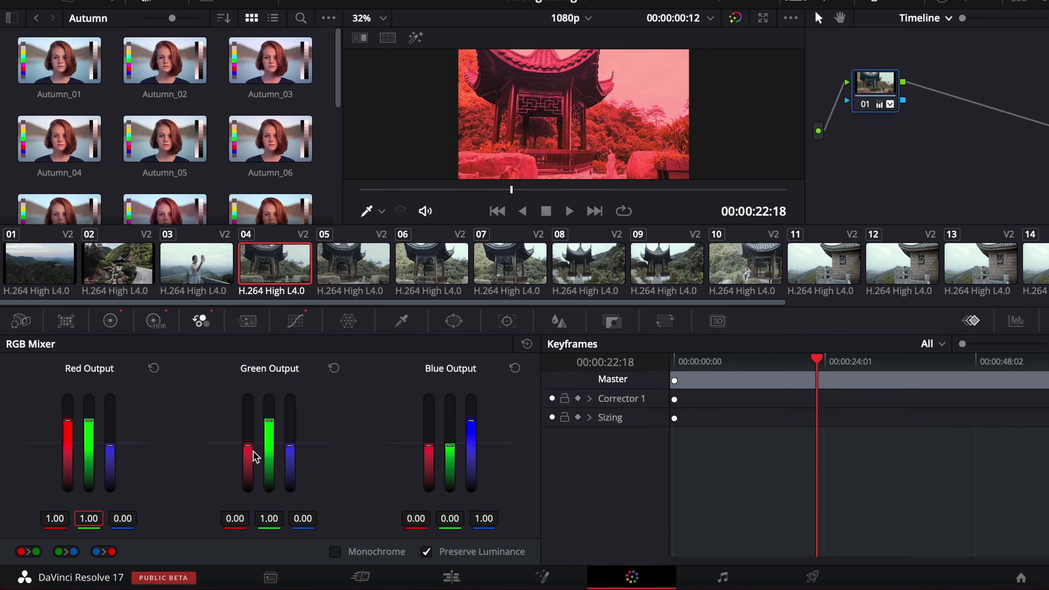
{"action": "type", "text": "1"}
{"action": "key", "text": "Return"}
{"action": "left_click", "coordinate": [132, 519]}
{"action": "type", "text": "-"}
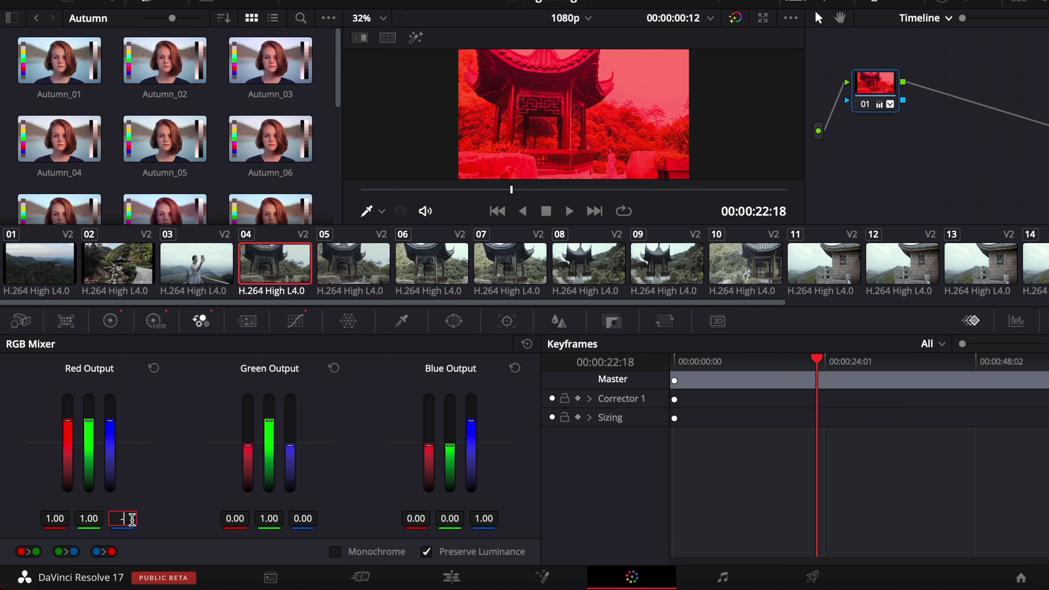
{"action": "type", "text": "1"}
{"action": "key", "text": "Return"}
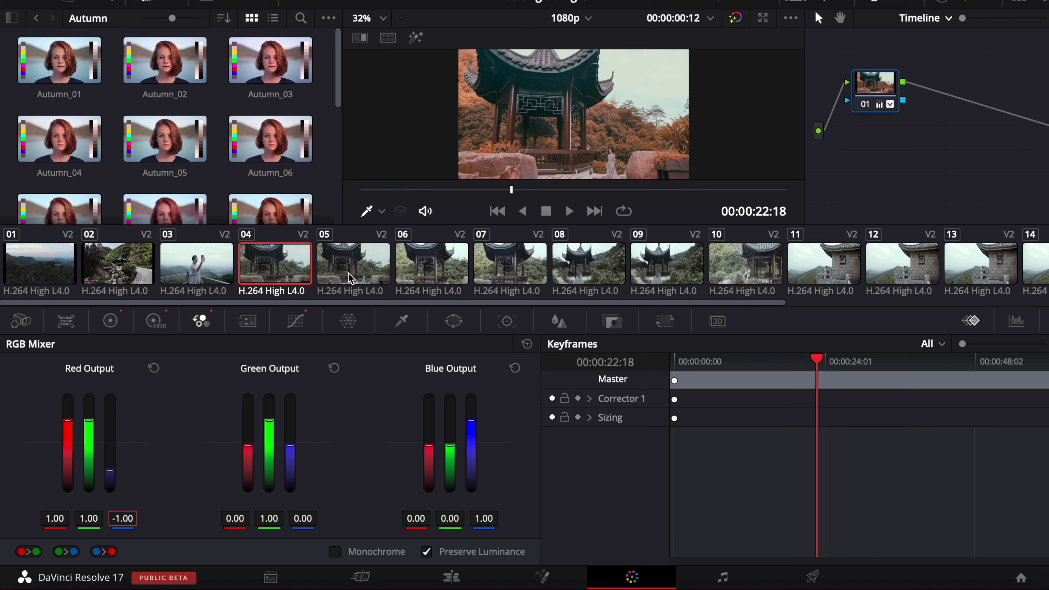
Step: Review the timeline grade across clips 04 to 11 and toggle node 01 to compare the footage with and without it
{"action": "left_click", "coordinate": [357, 277]}
{"action": "left_click", "coordinate": [436, 276]}
{"action": "left_click", "coordinate": [517, 275]}
{"action": "left_click", "coordinate": [573, 277]}
{"action": "left_click", "coordinate": [494, 277]}
{"action": "left_click", "coordinate": [413, 276]}
{"action": "left_click", "coordinate": [355, 278]}
{"action": "left_click", "coordinate": [309, 278]}
{"action": "left_click", "coordinate": [354, 276]}
{"action": "left_click", "coordinate": [447, 274]}
{"action": "left_click", "coordinate": [574, 274]}
{"action": "left_click", "coordinate": [665, 276]}
{"action": "left_click", "coordinate": [745, 283]}
{"action": "left_click", "coordinate": [831, 283]}
{"action": "left_click", "coordinate": [638, 276]}
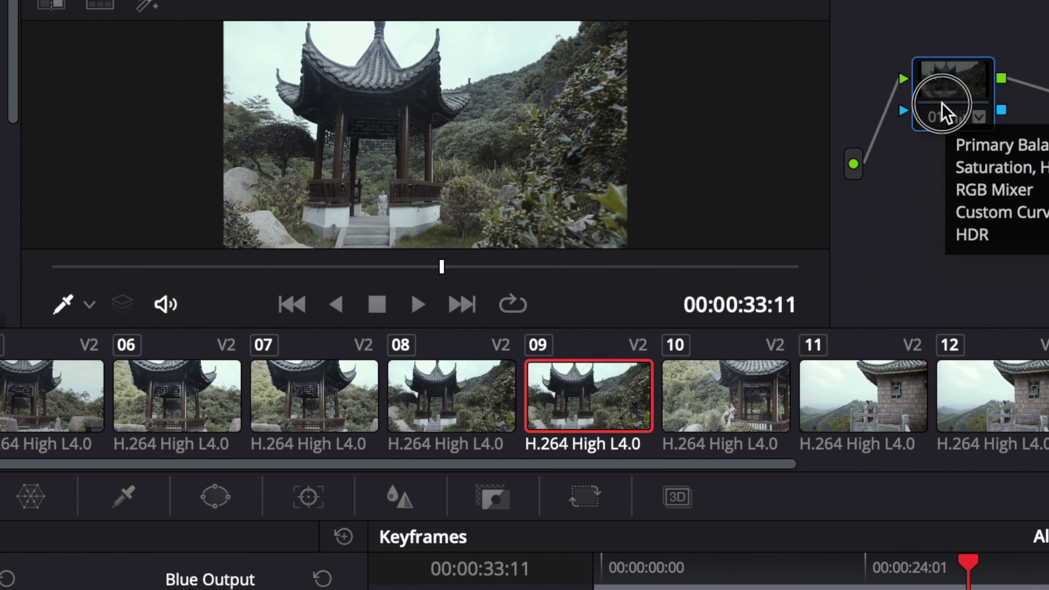
{"action": "left_click", "coordinate": [921, 107]}
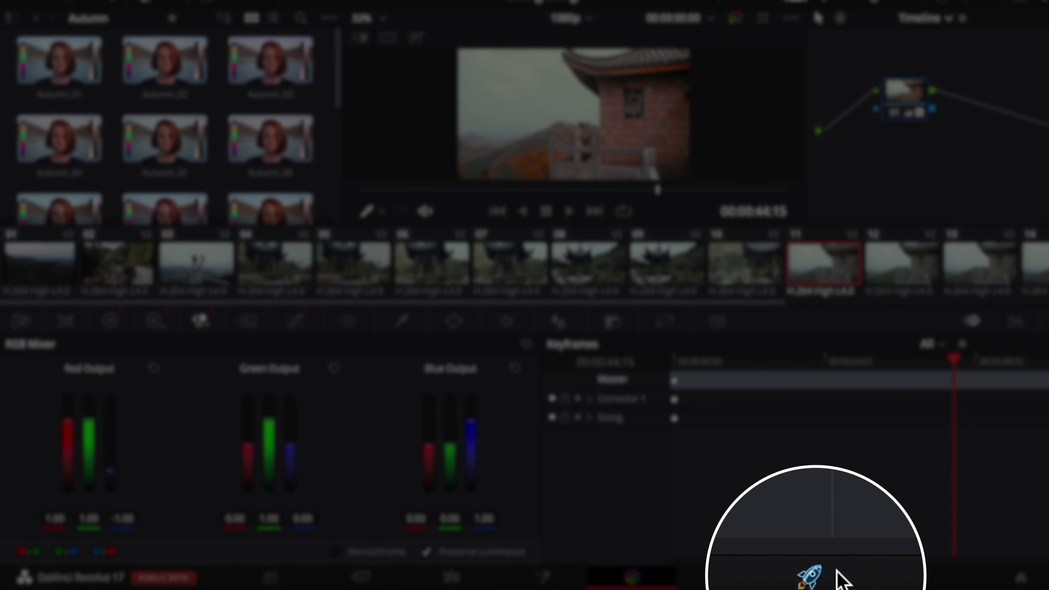
Step: Switch to the Deliver page and browse the available render presets
{"action": "left_click", "coordinate": [811, 576]}
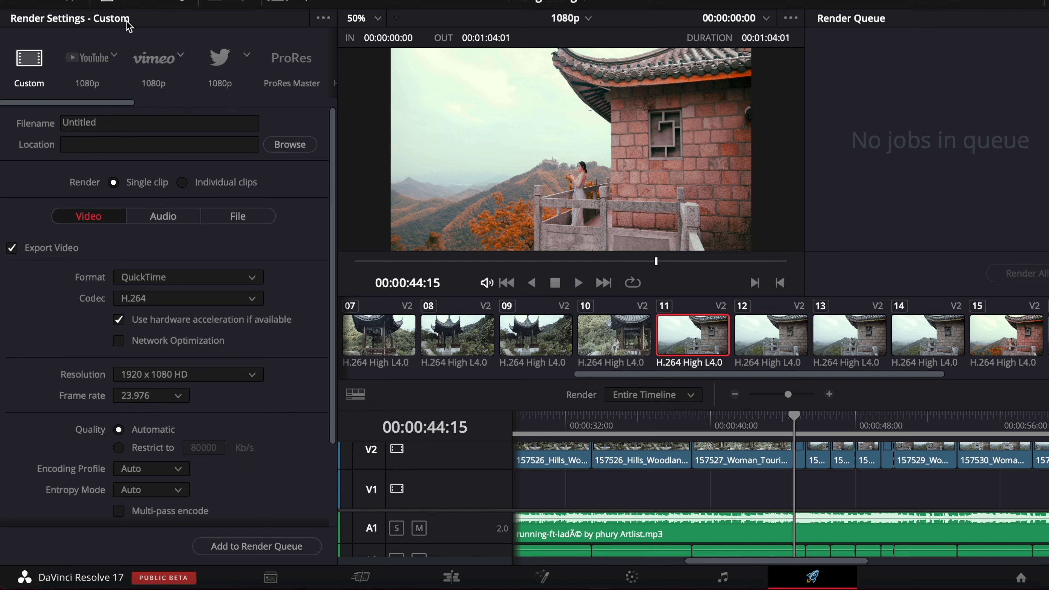
{"action": "left_click_drag", "start_coordinate": [112, 102], "coordinate": [253, 106]}
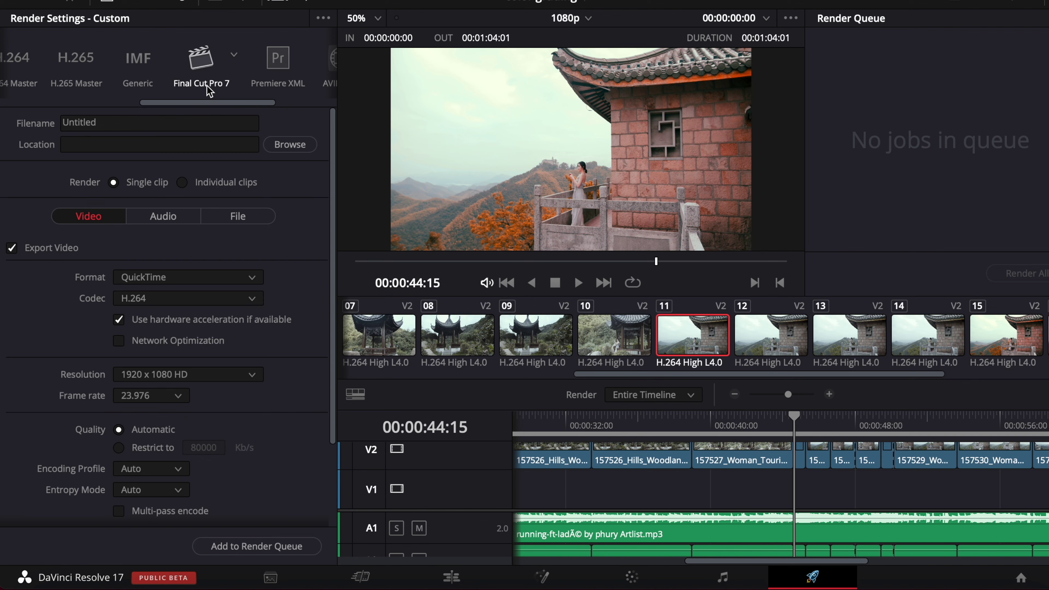
Step: Choose the Final Cut Pro X render preset and set the output location to the "color grade" folder on the Desktop
{"action": "left_click", "coordinate": [199, 66]}
{"action": "left_click", "coordinate": [234, 58]}
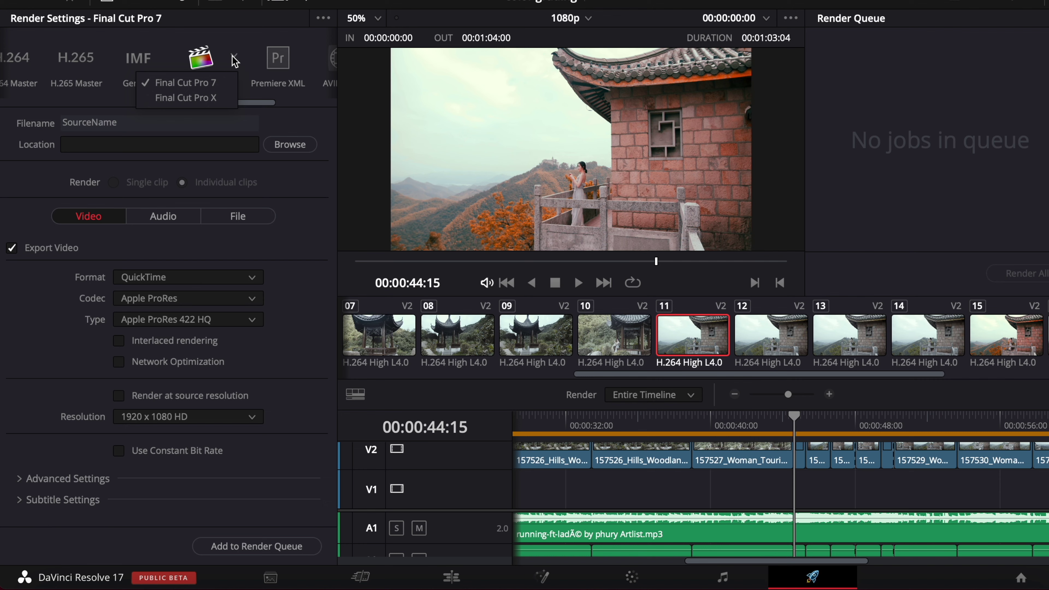
{"action": "left_click", "coordinate": [212, 99]}
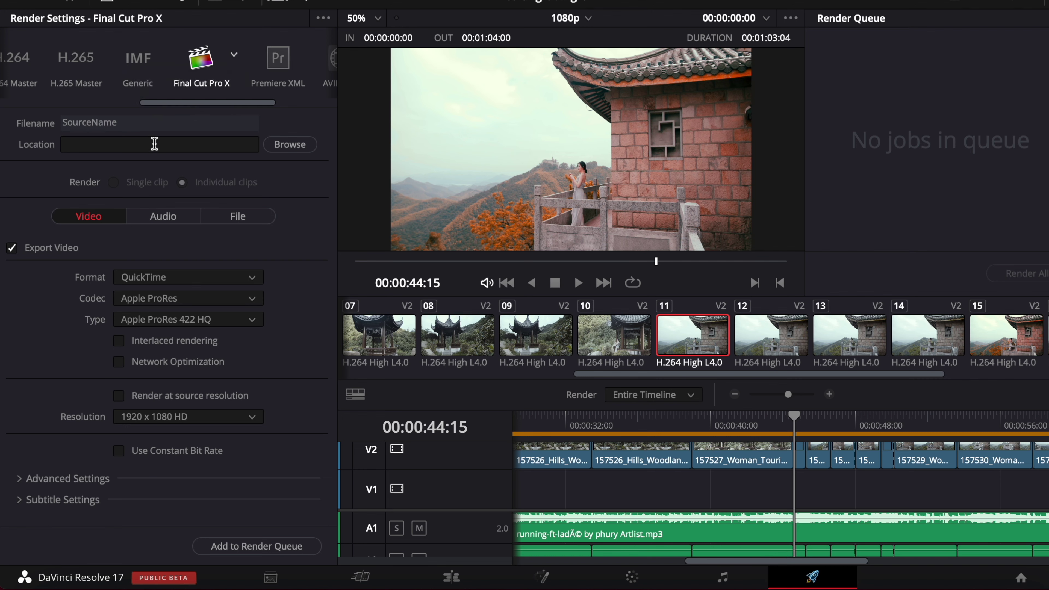
{"action": "left_click", "coordinate": [226, 147]}
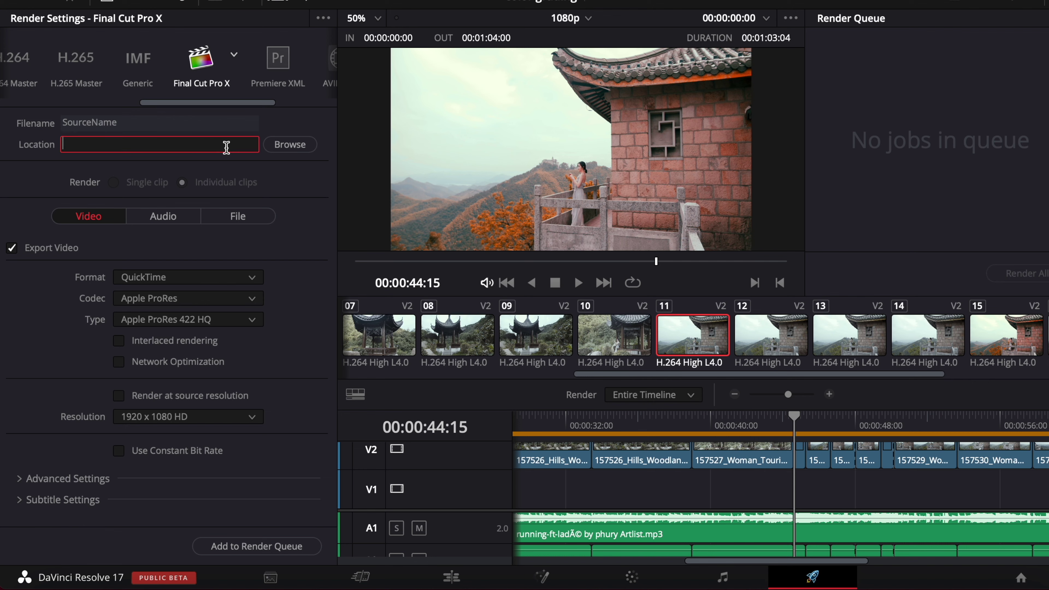
{"action": "key", "text": "super+v"}
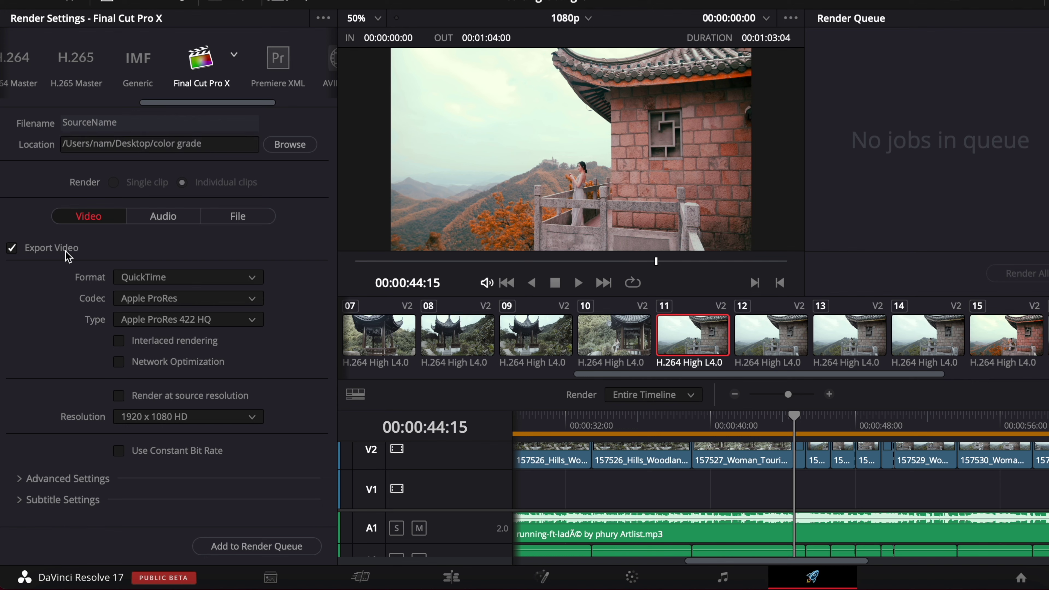
Step: Set the export type for the Apple ProRes codec to Apple ProRes 422
{"action": "left_click", "coordinate": [195, 300]}
{"action": "left_click", "coordinate": [207, 300]}
{"action": "left_click", "coordinate": [215, 323]}
{"action": "left_click", "coordinate": [205, 338]}
Step: Add the timeline to the render queue and render all queued jobs
{"action": "left_click", "coordinate": [307, 547]}
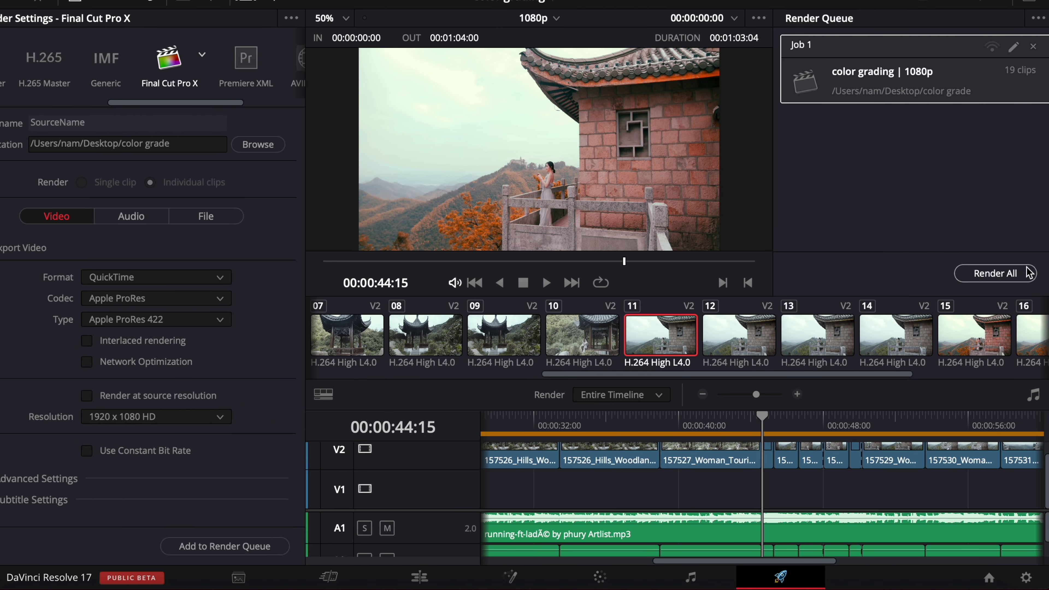
{"action": "left_click", "coordinate": [1017, 283]}
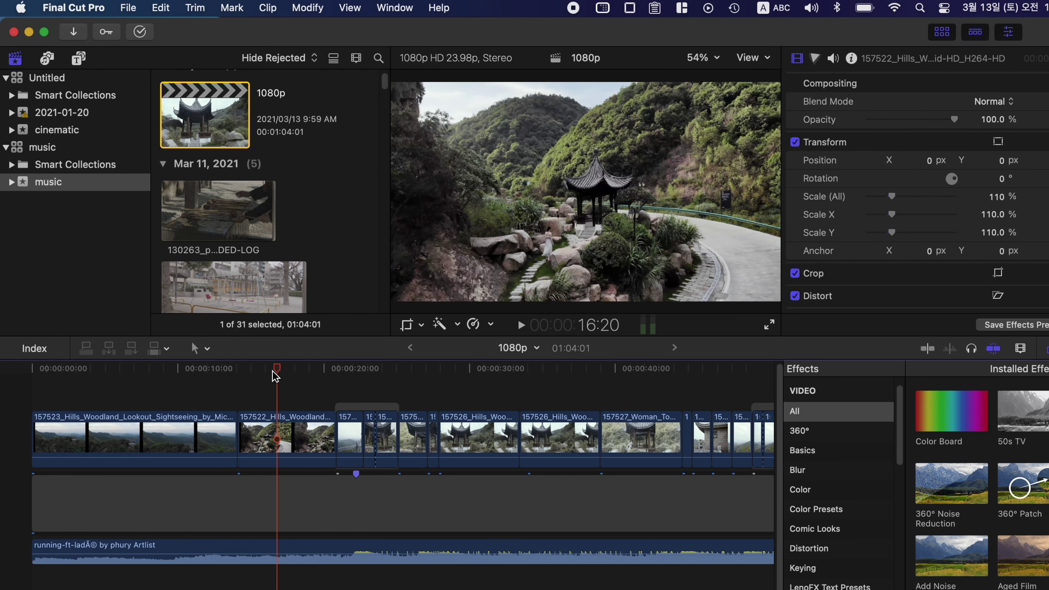
Step: In Final Cut Pro, import the dated 1080p .fcpxml file from the "color grade" folder as XML
{"action": "left_click", "coordinate": [131, 12]}
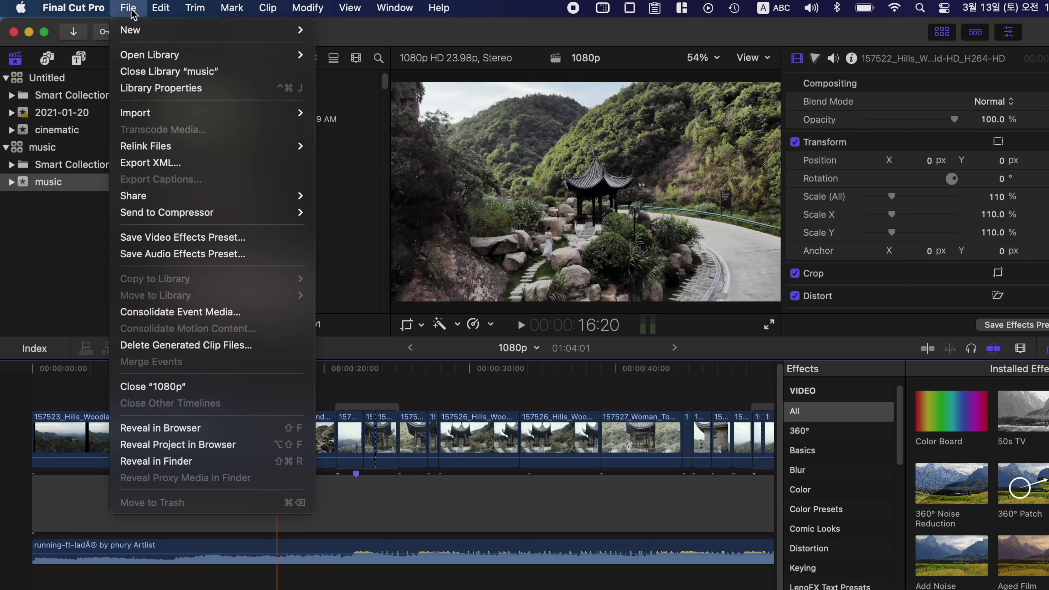
{"action": "mouse_move", "coordinate": [205, 121]}
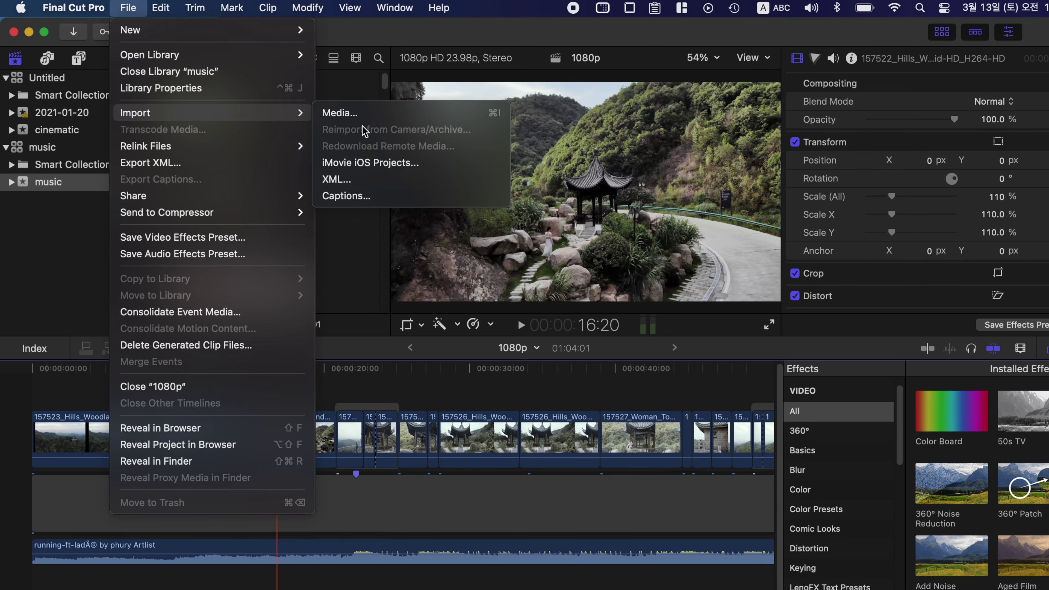
{"action": "left_click", "coordinate": [362, 180]}
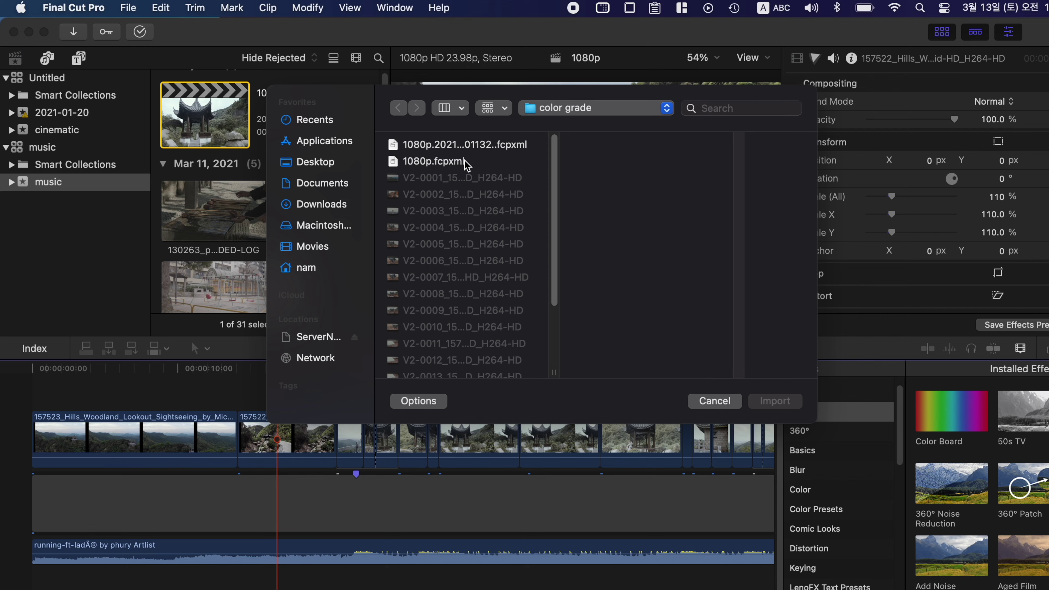
{"action": "left_click", "coordinate": [483, 154]}
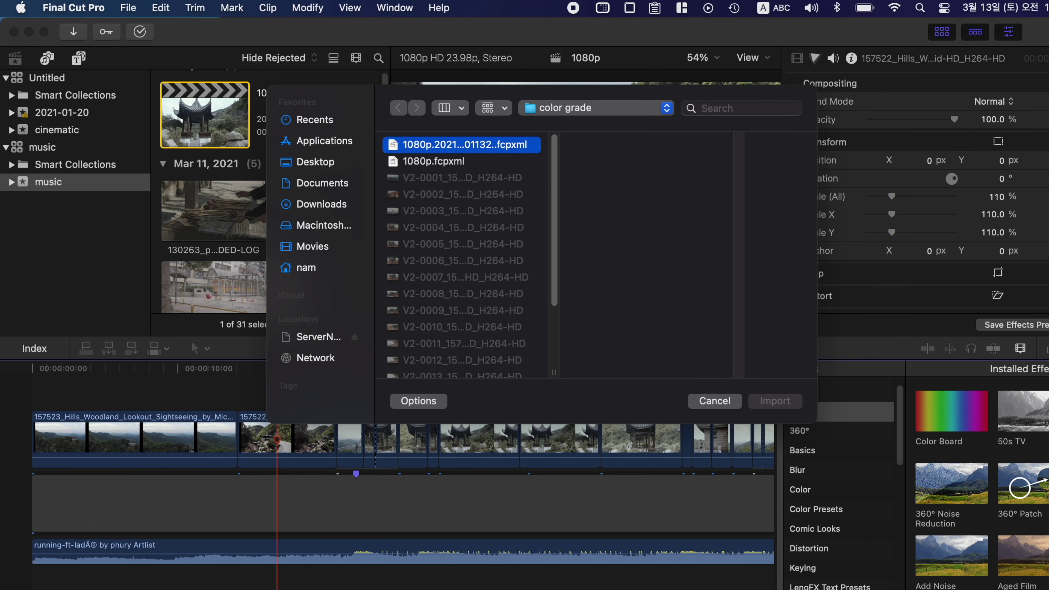
{"action": "double_click", "coordinate": [484, 147]}
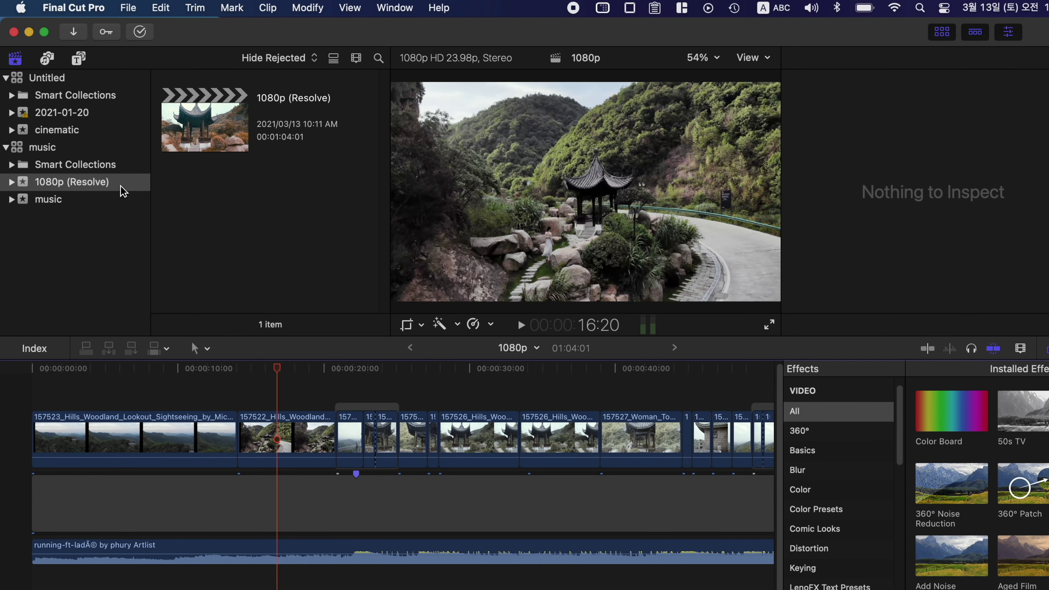
Step: Open the imported 1080p (Resolve) project and review the graded clips along its timeline
{"action": "double_click", "coordinate": [228, 137]}
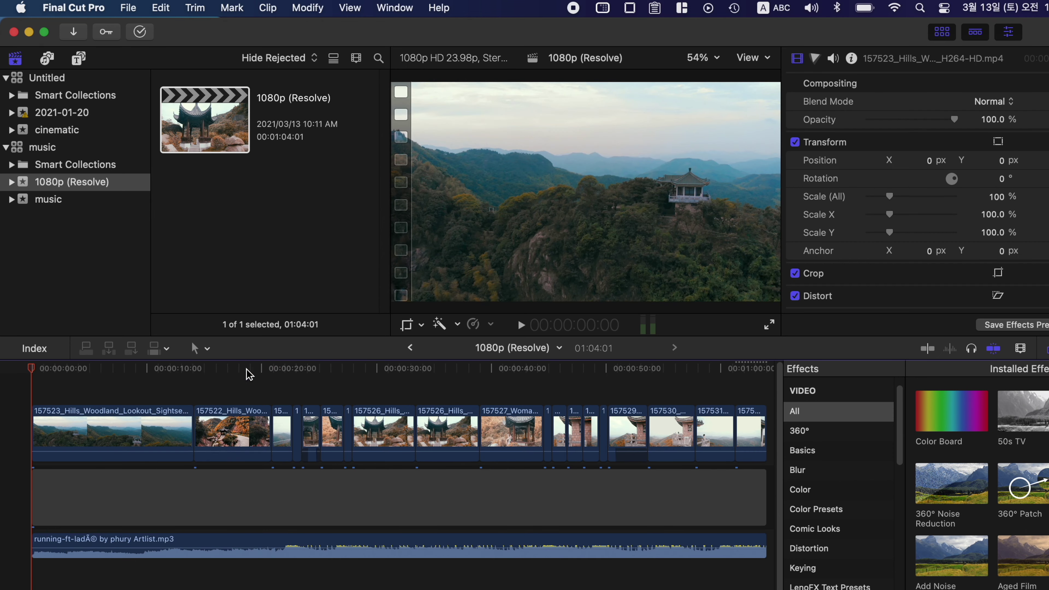
{"action": "left_click_drag", "start_coordinate": [131, 372], "coordinate": [154, 373]}
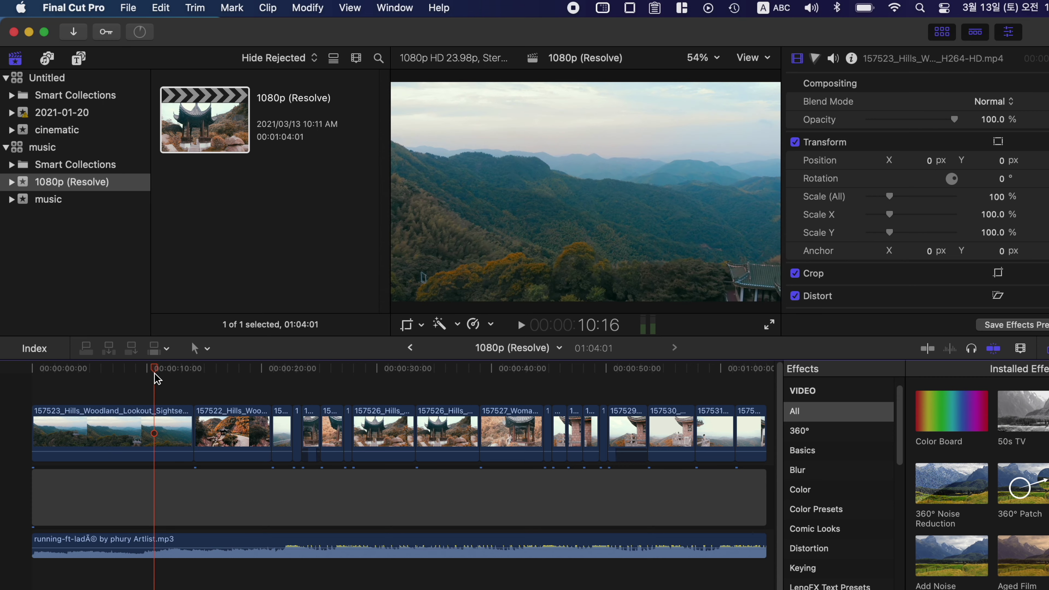
{"action": "left_click_drag", "start_coordinate": [157, 378], "coordinate": [636, 398]}
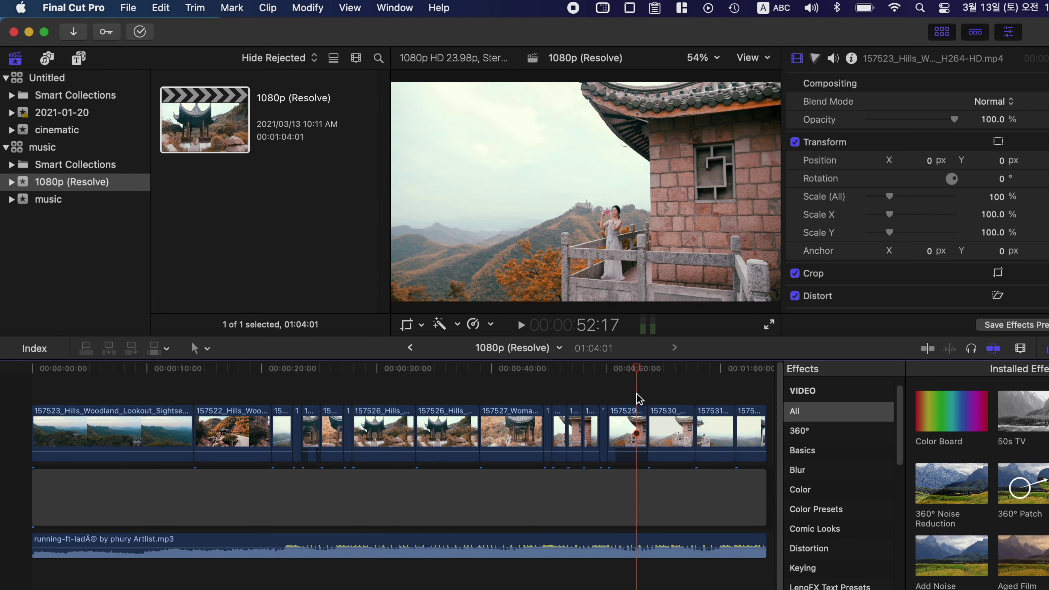
{"action": "left_click_drag", "start_coordinate": [639, 399], "coordinate": [620, 375]}
Step: Try raising the shadow saturation of the 157527_Woman clip on the Color Board, and undo the change
{"action": "left_click", "coordinate": [512, 429]}
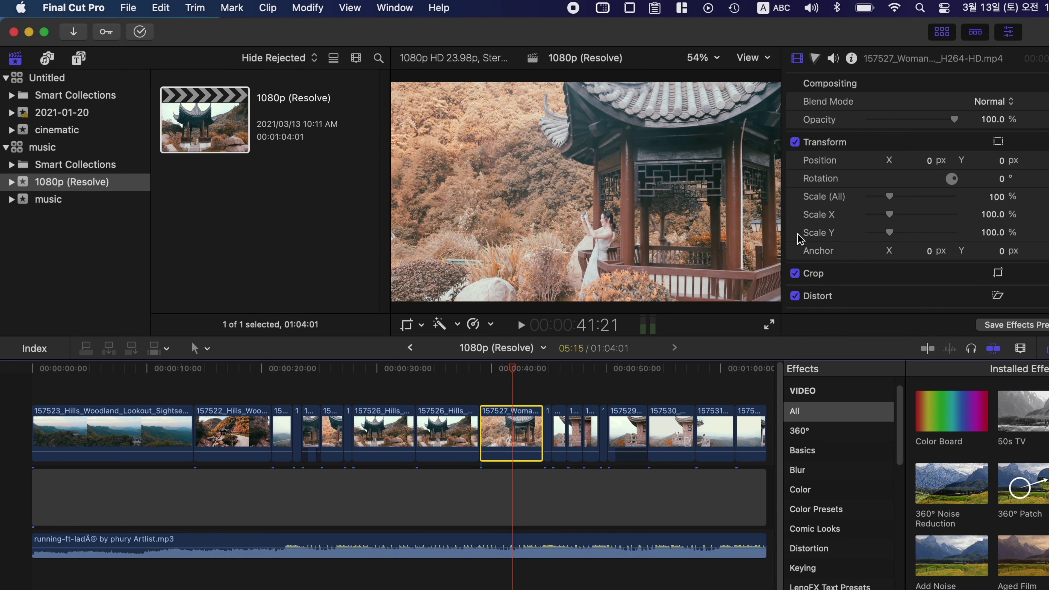
{"action": "left_click", "coordinate": [814, 58]}
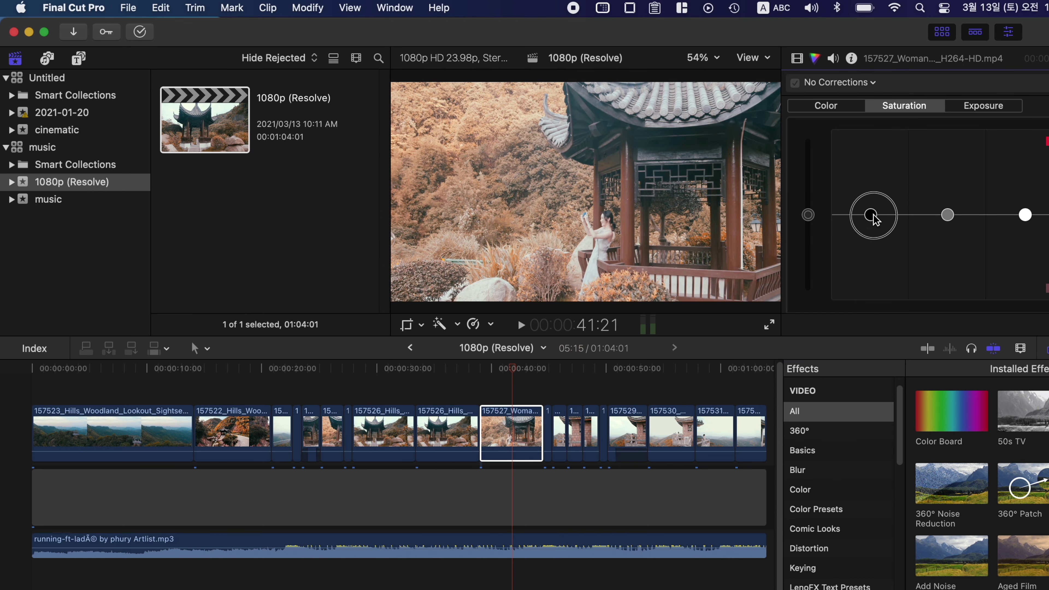
{"action": "left_click", "coordinate": [876, 225]}
{"action": "left_click_drag", "start_coordinate": [876, 225], "coordinate": [870, 160]}
{"action": "key", "text": "super+z"}
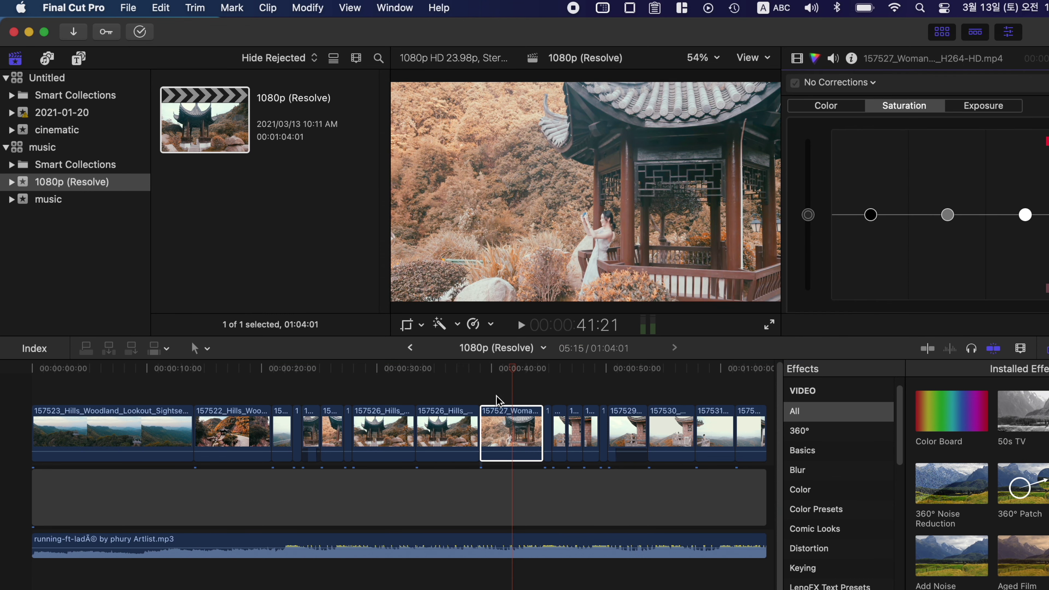